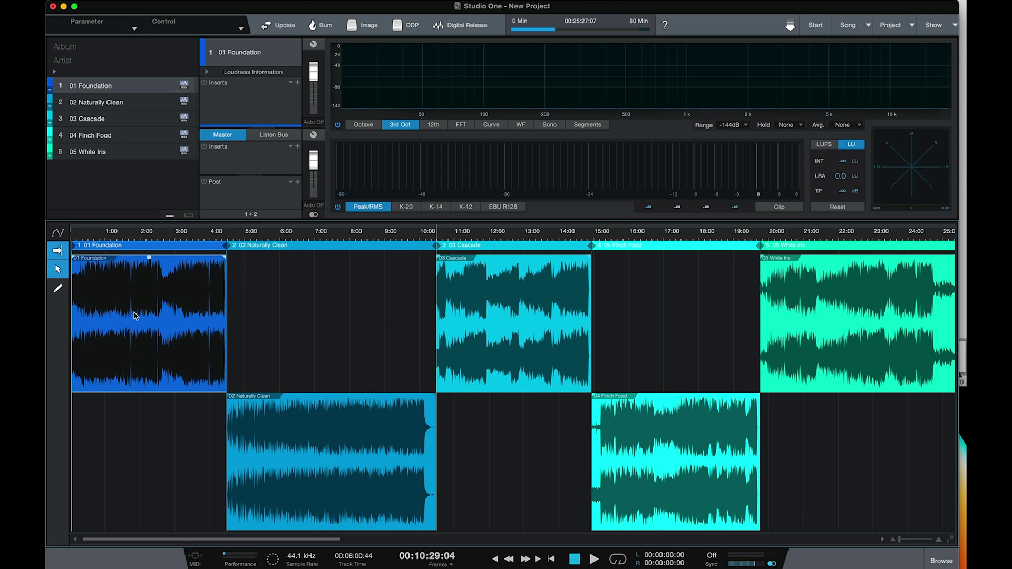
Step: Zoom the timeline in around the playhead to view the five songs
{"action": "key", "text": "e"}
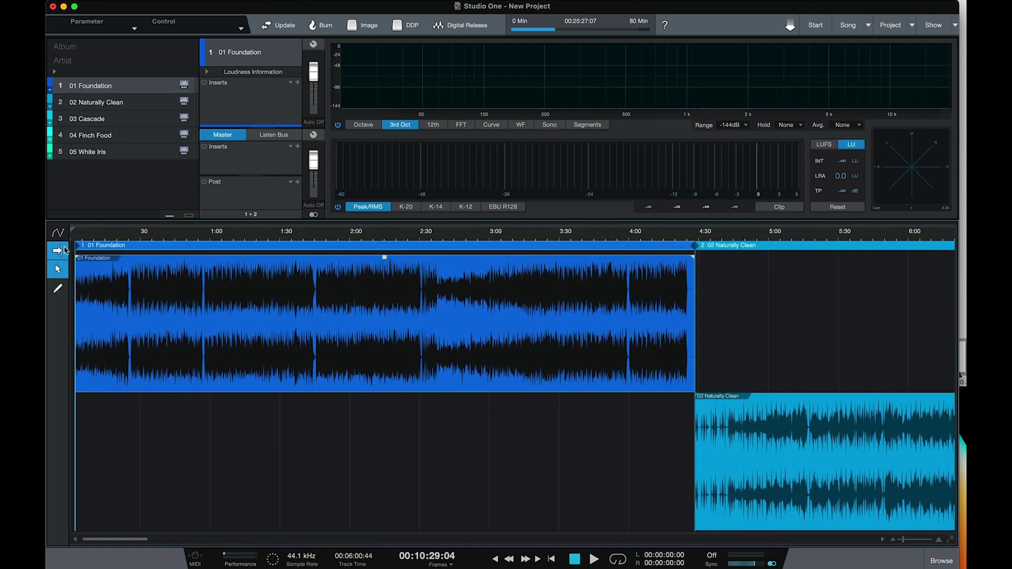
Step: Show the Volume envelope for 01 Foundation and add a point lowering its level around 2:40
{"action": "left_click", "coordinate": [58, 233]}
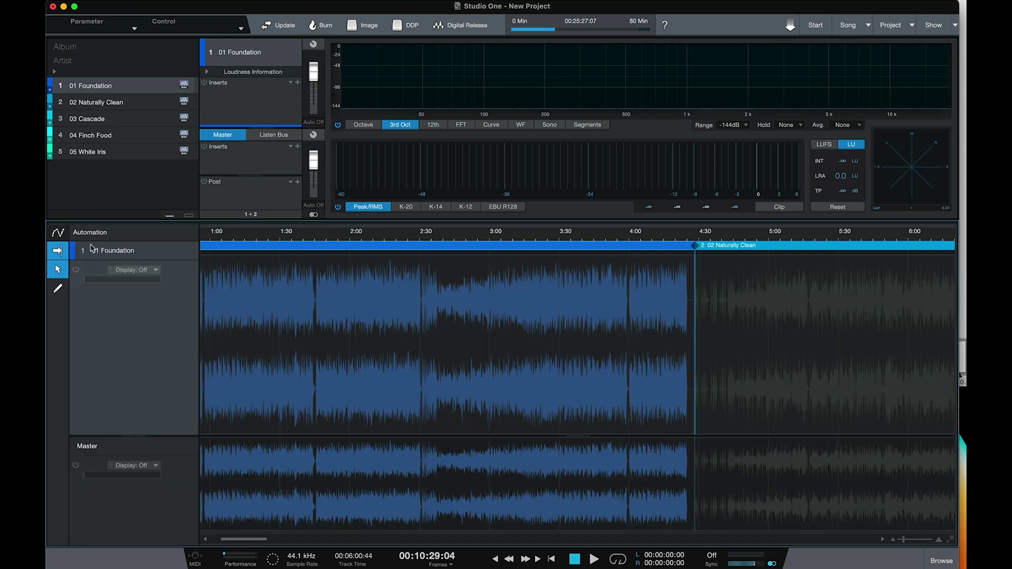
{"action": "left_click", "coordinate": [151, 271]}
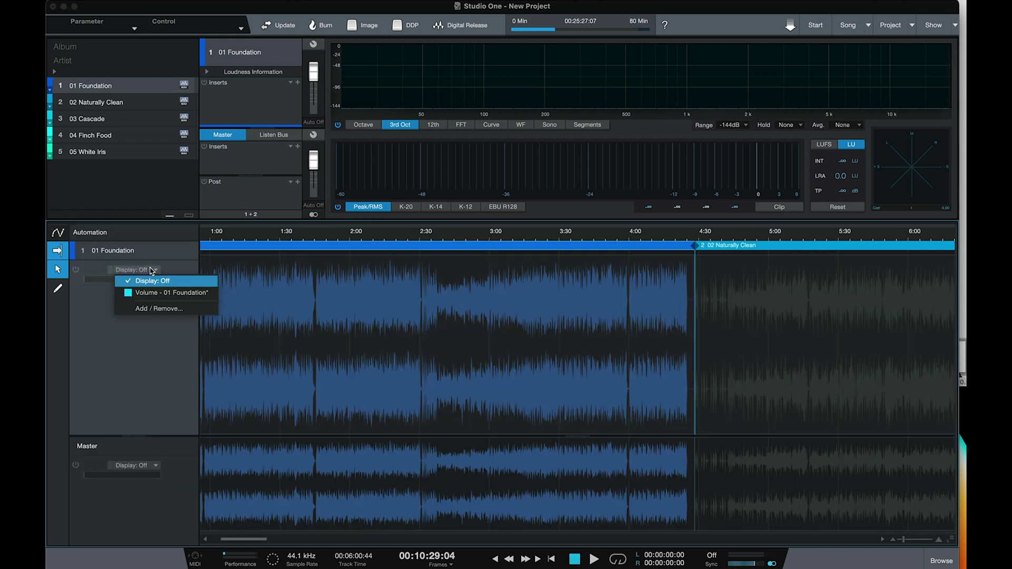
{"action": "left_click", "coordinate": [160, 295]}
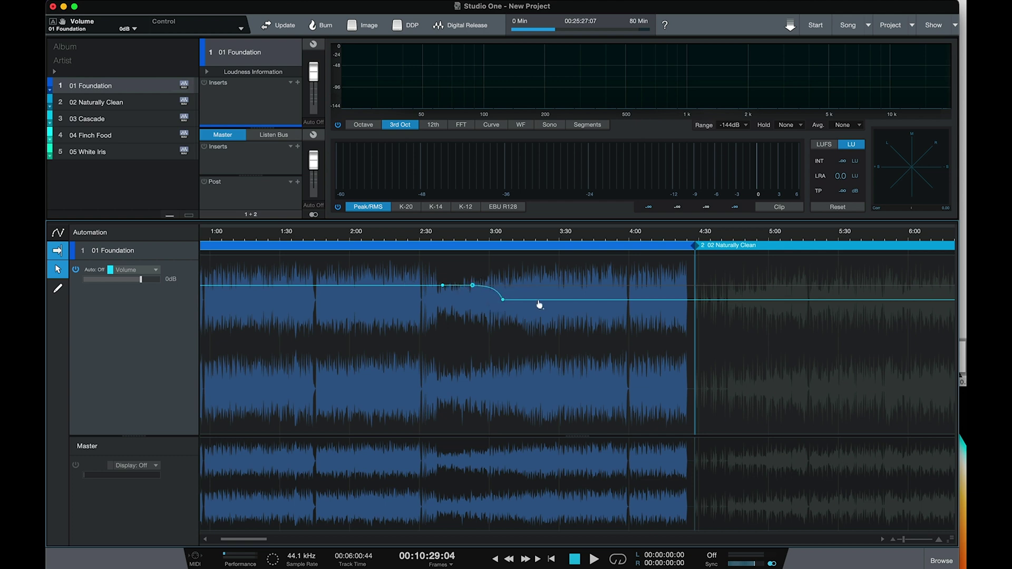
{"action": "left_click_drag", "start_coordinate": [539, 305], "coordinate": [576, 316]}
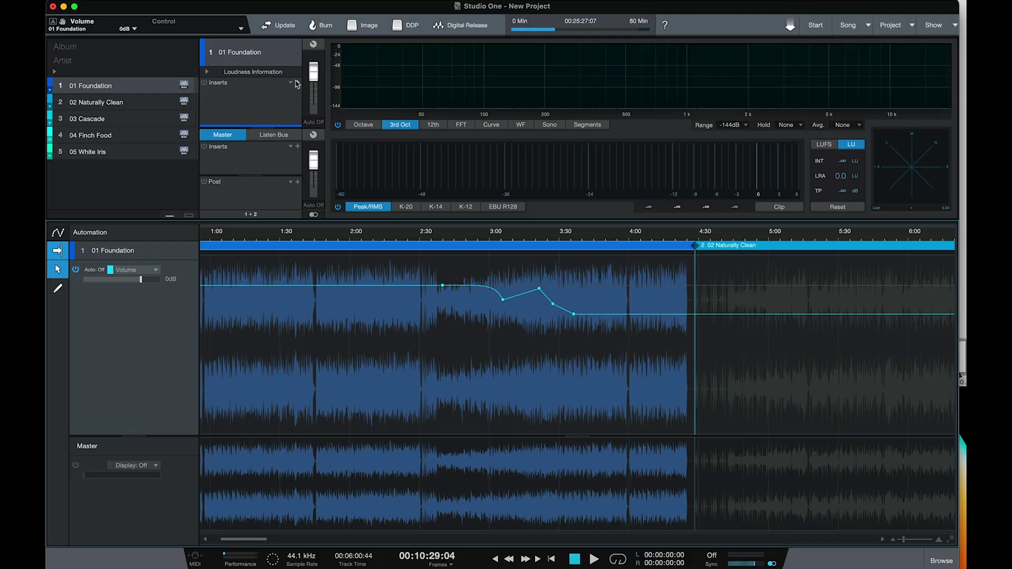
Step: Insert a PreSonus Compressor on 01 Foundation with its automation set to Read
{"action": "left_click", "coordinate": [297, 84]}
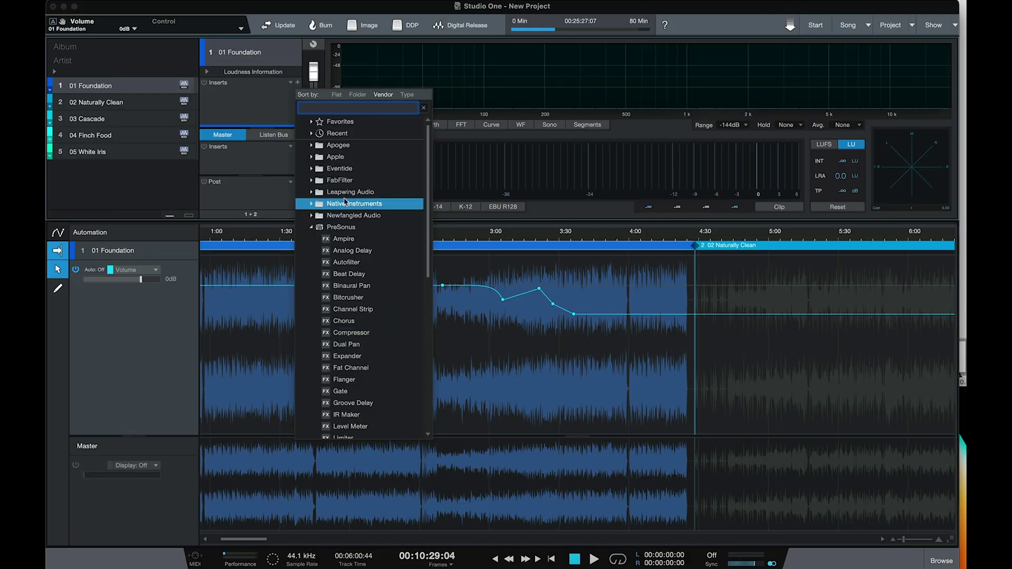
{"action": "left_click", "coordinate": [358, 332]}
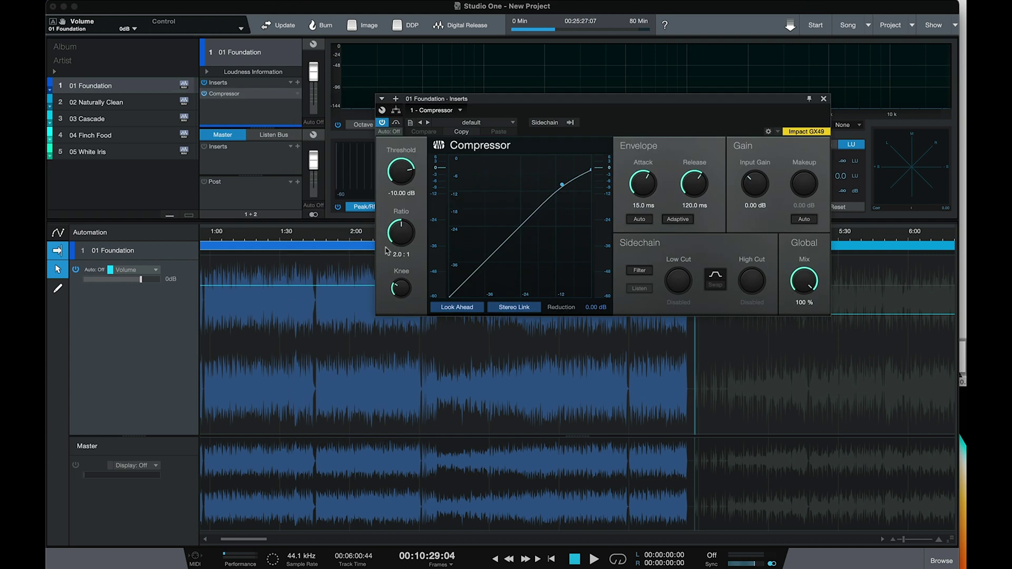
{"action": "left_click", "coordinate": [388, 132]}
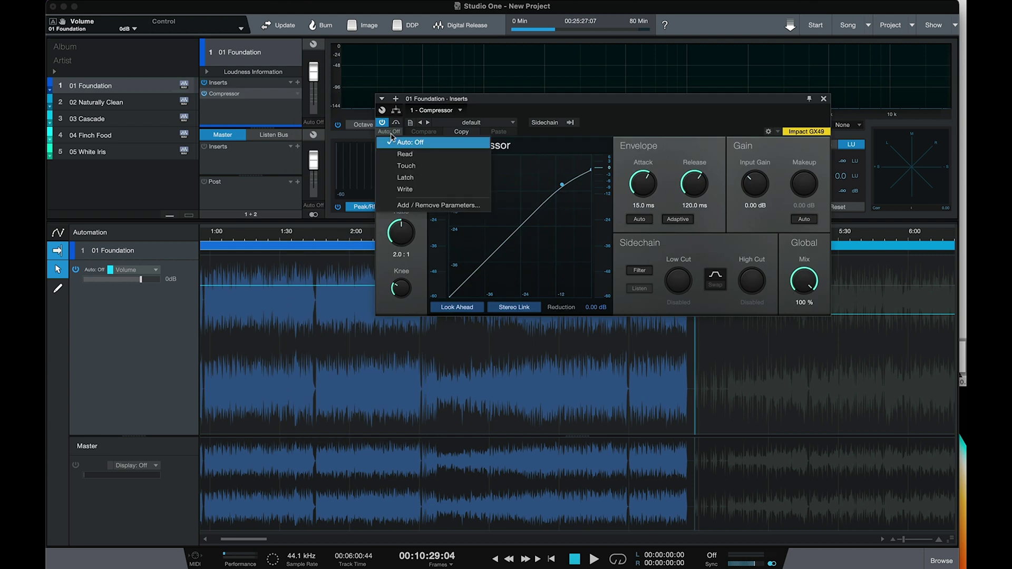
{"action": "left_click", "coordinate": [410, 154]}
{"action": "left_click", "coordinate": [823, 99]}
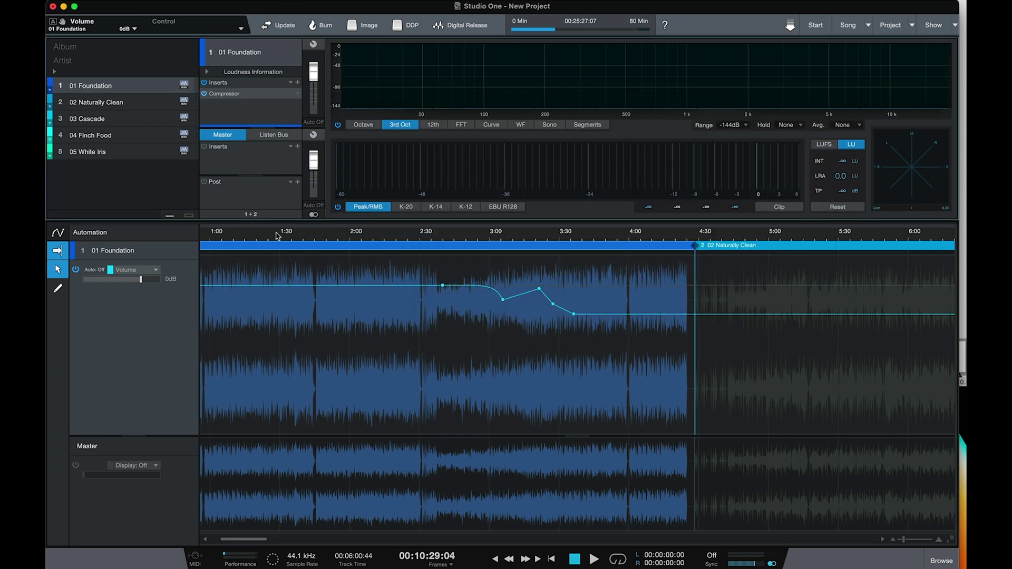
Step: Add the Compressor's Attack to automation and raise it from 15.0 ms to 52.3 ms
{"action": "left_click", "coordinate": [146, 271]}
{"action": "left_click", "coordinate": [156, 309]}
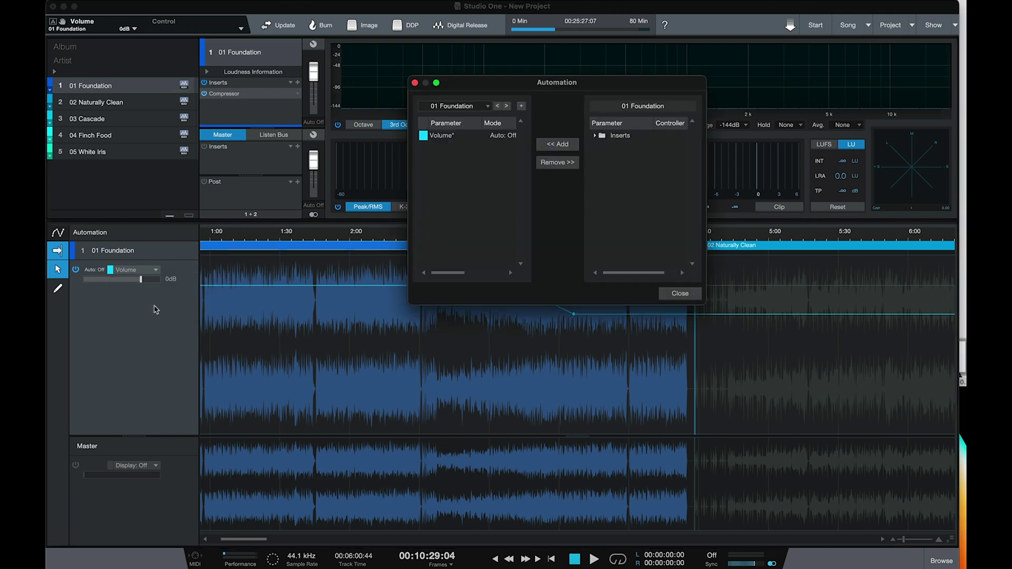
{"action": "left_click", "coordinate": [595, 136]}
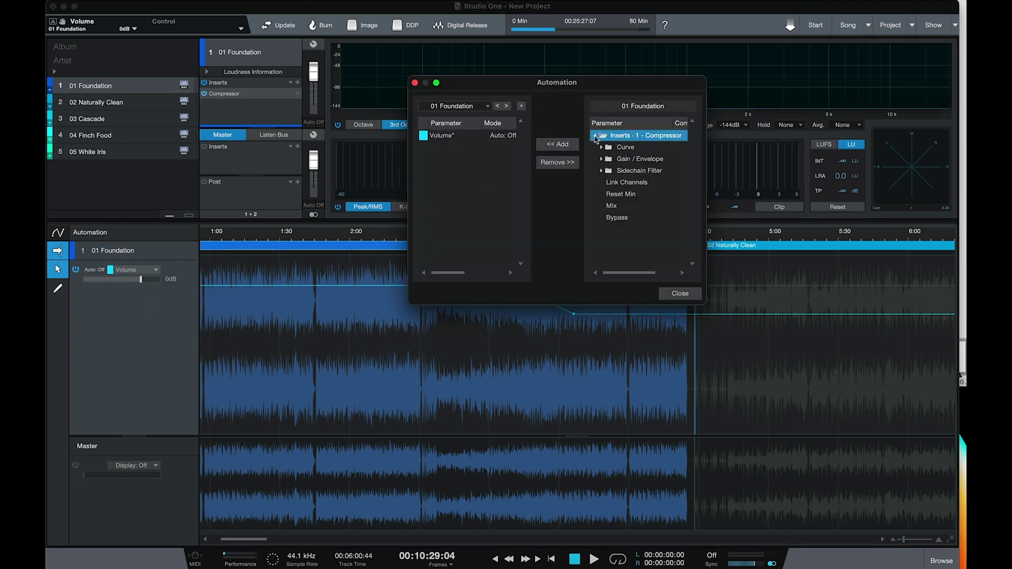
{"action": "left_click", "coordinate": [601, 159]}
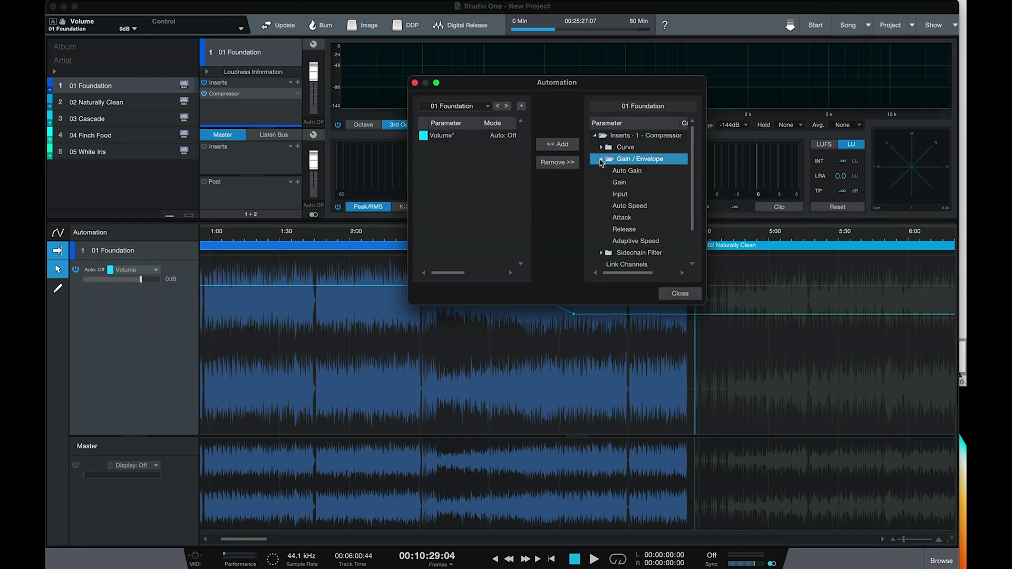
{"action": "left_click", "coordinate": [620, 194]}
{"action": "left_click", "coordinate": [627, 219]}
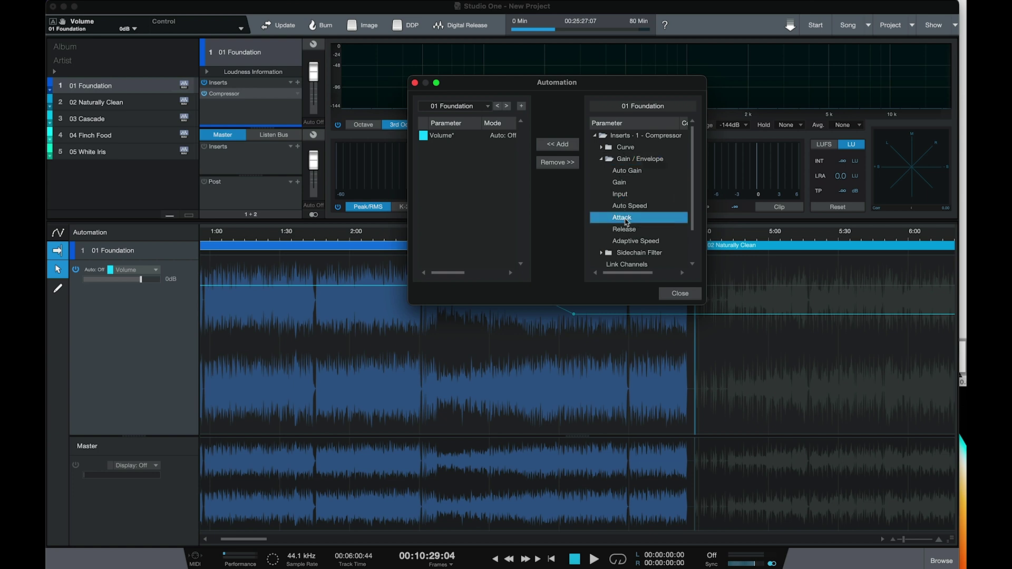
{"action": "left_click", "coordinate": [566, 146]}
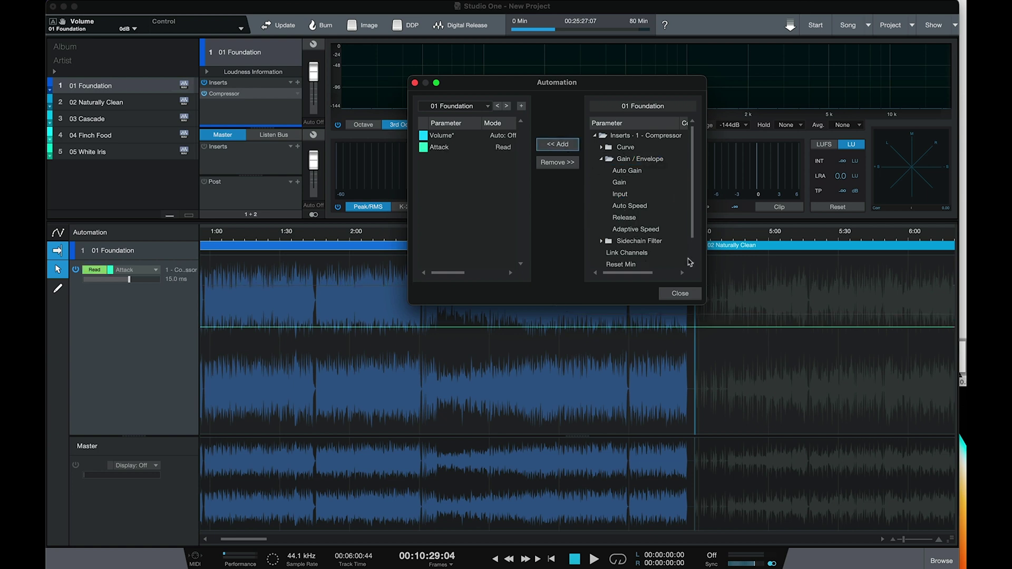
{"action": "left_click", "coordinate": [680, 294]}
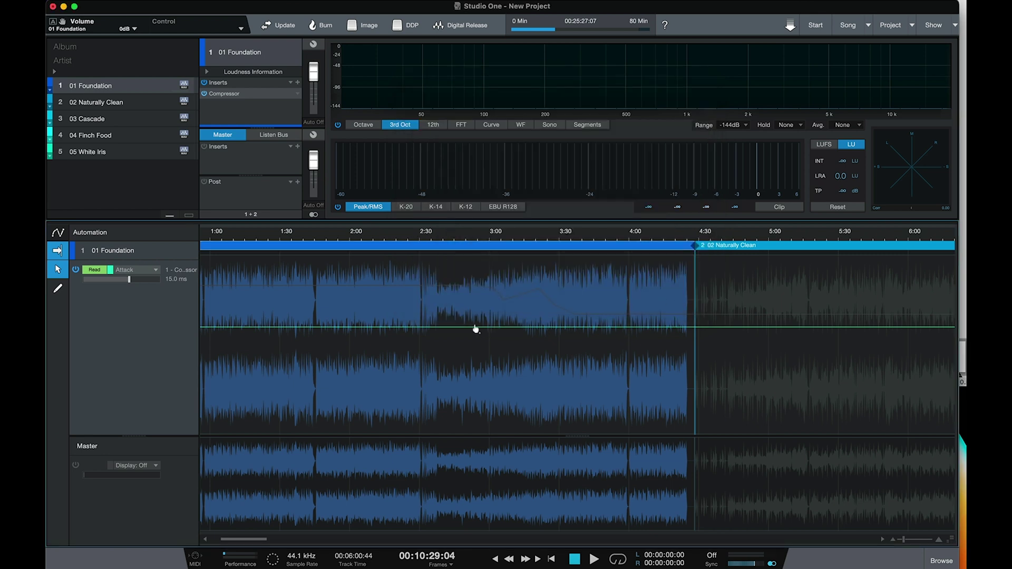
{"action": "left_click_drag", "start_coordinate": [495, 327], "coordinate": [506, 368]}
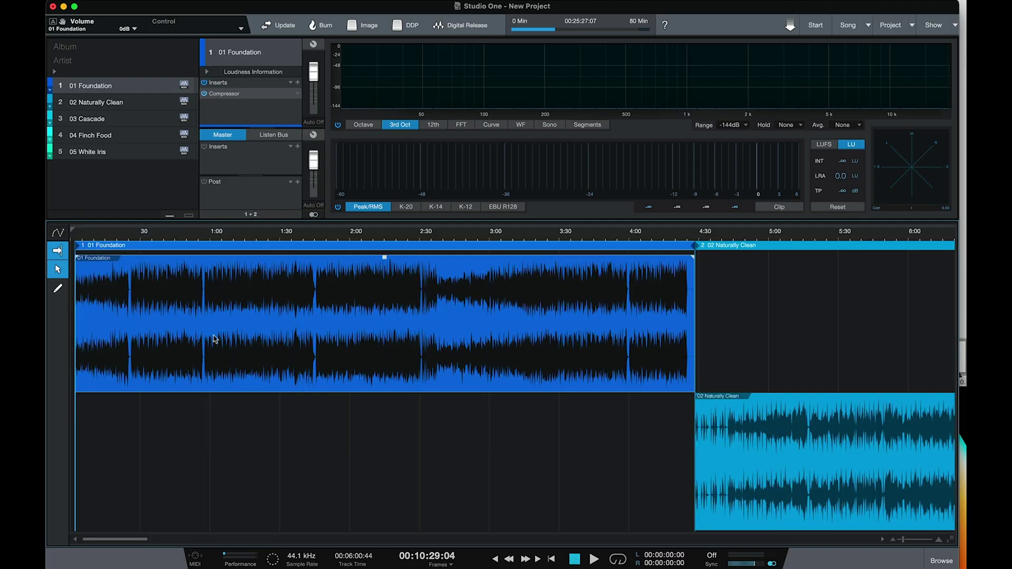
Step: Shape 01 Foundation's gain envelope to drop -2.2 dB after about 2:10, then compare Listen Bus and Master
{"action": "right_click", "coordinate": [215, 339]}
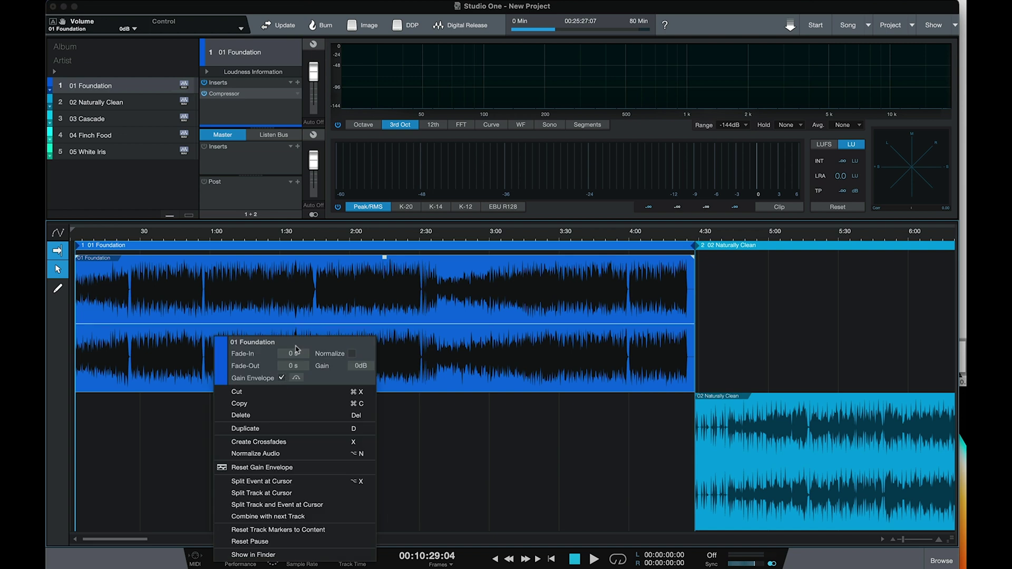
{"action": "left_click", "coordinate": [427, 454]}
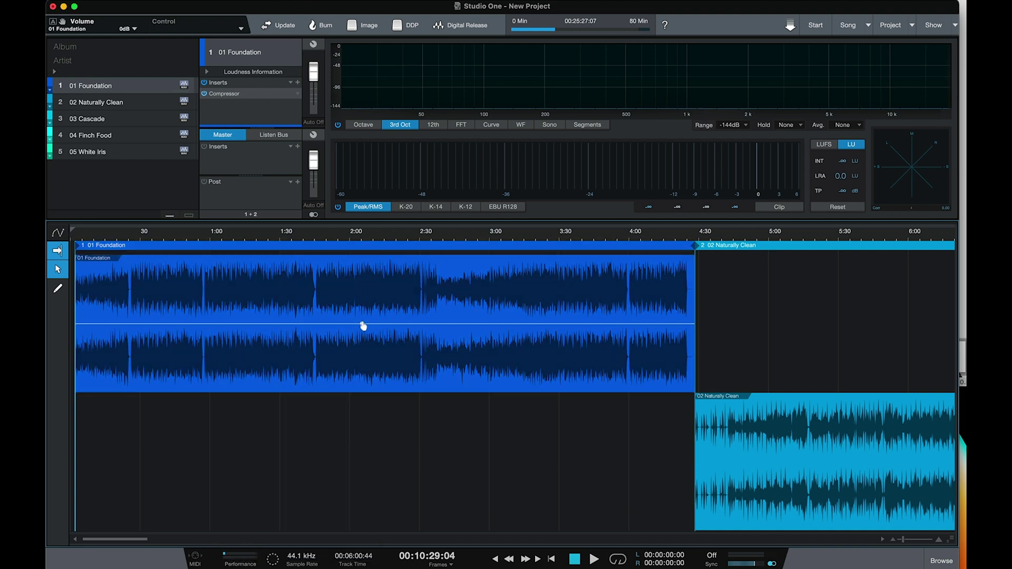
{"action": "left_click_drag", "start_coordinate": [364, 326], "coordinate": [366, 321]}
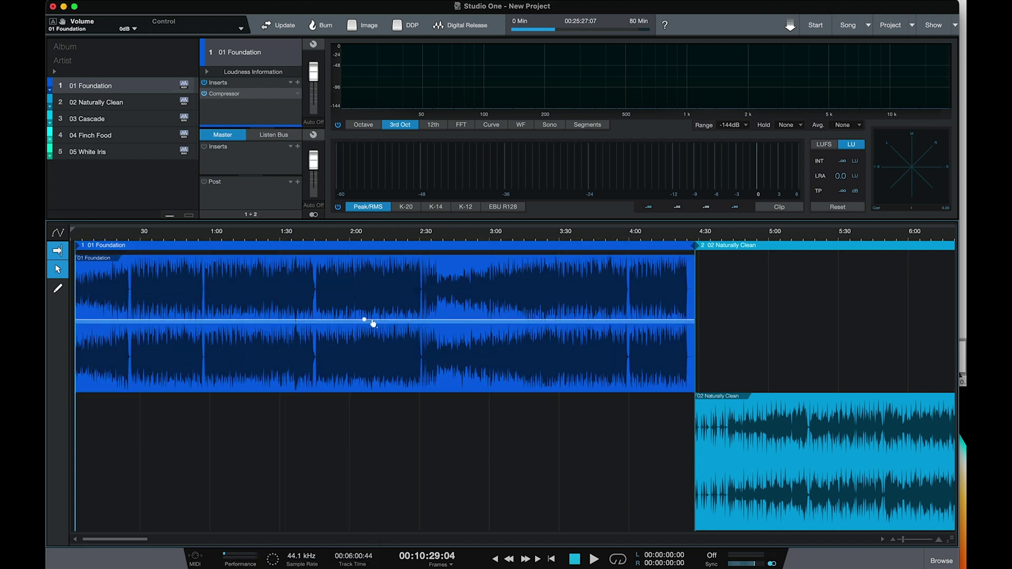
{"action": "left_click_drag", "start_coordinate": [373, 325], "coordinate": [373, 330]}
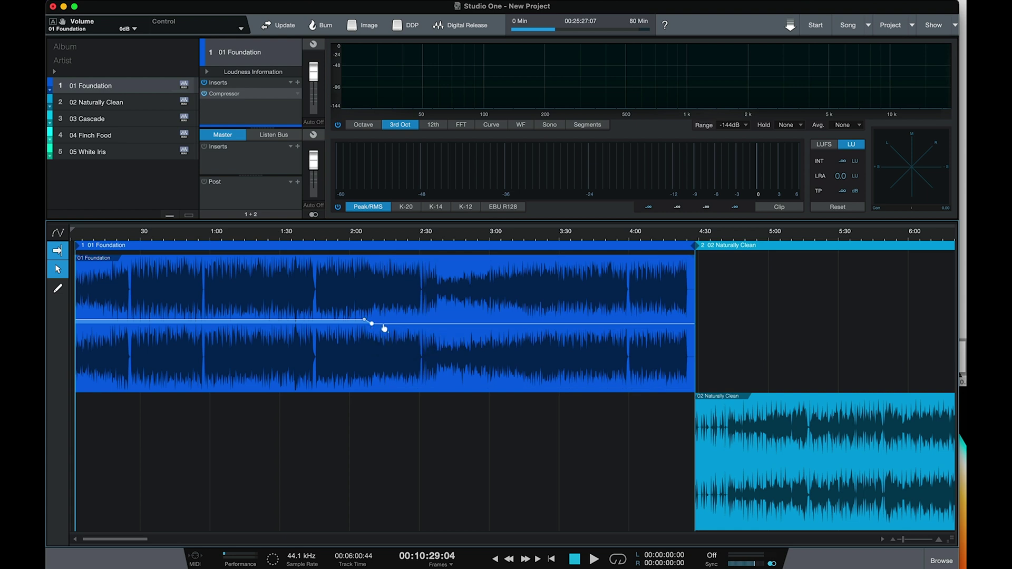
{"action": "scroll", "coordinate": [385, 328], "scroll_direction": "up", "scroll_amount": 6}
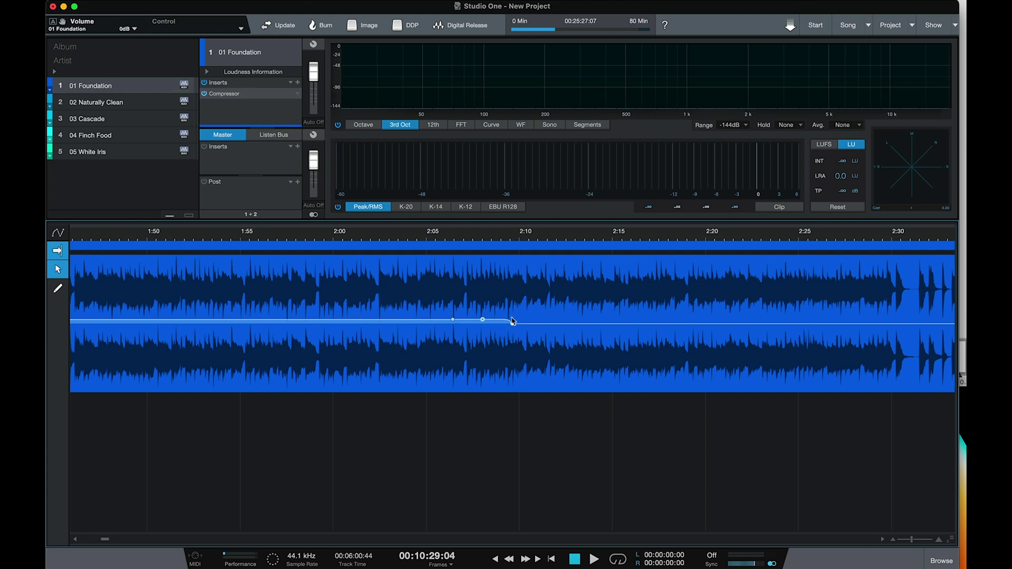
{"action": "left_click_drag", "start_coordinate": [513, 328], "coordinate": [515, 335]}
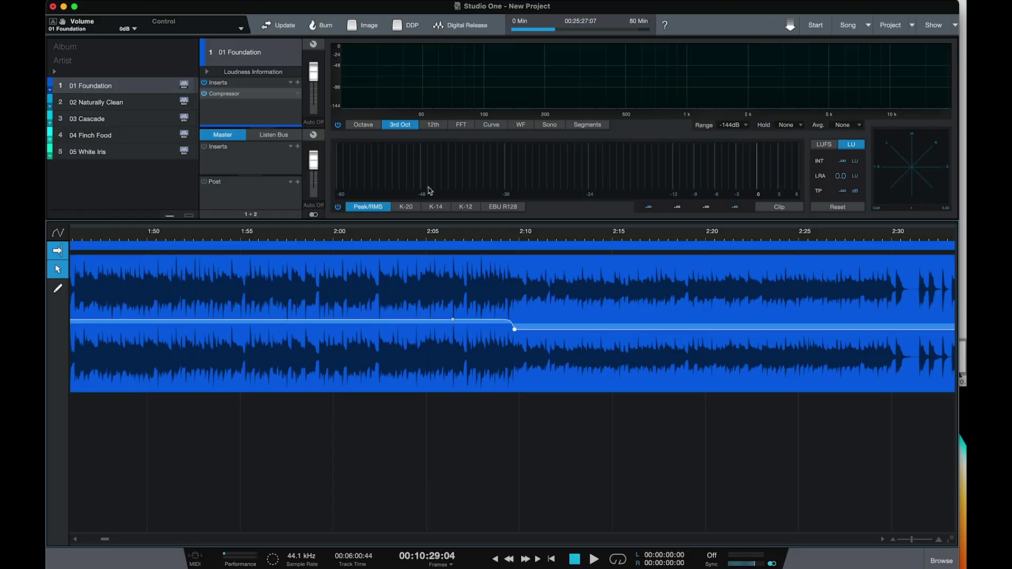
{"action": "left_click", "coordinate": [279, 136]}
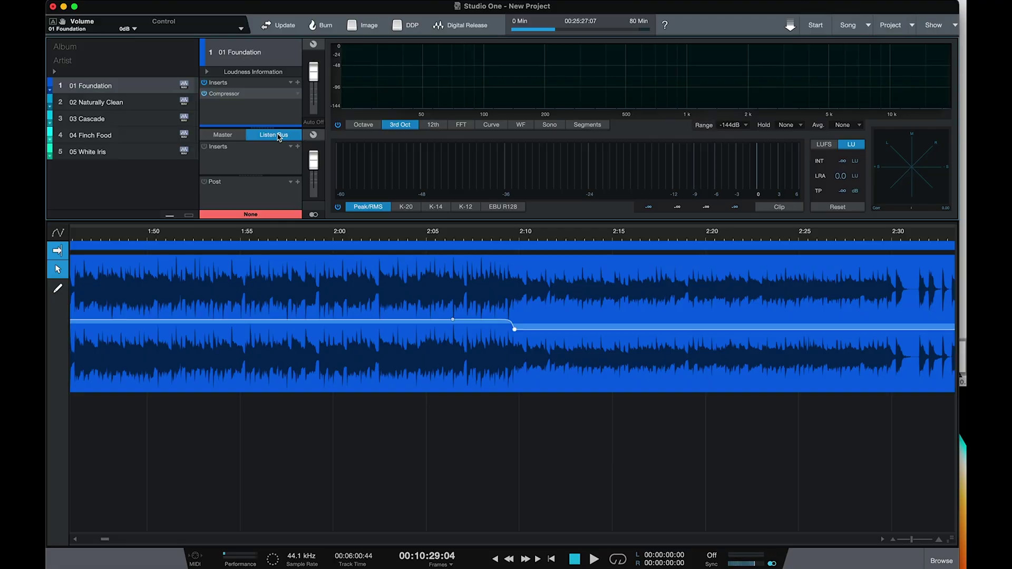
{"action": "left_click", "coordinate": [222, 135]}
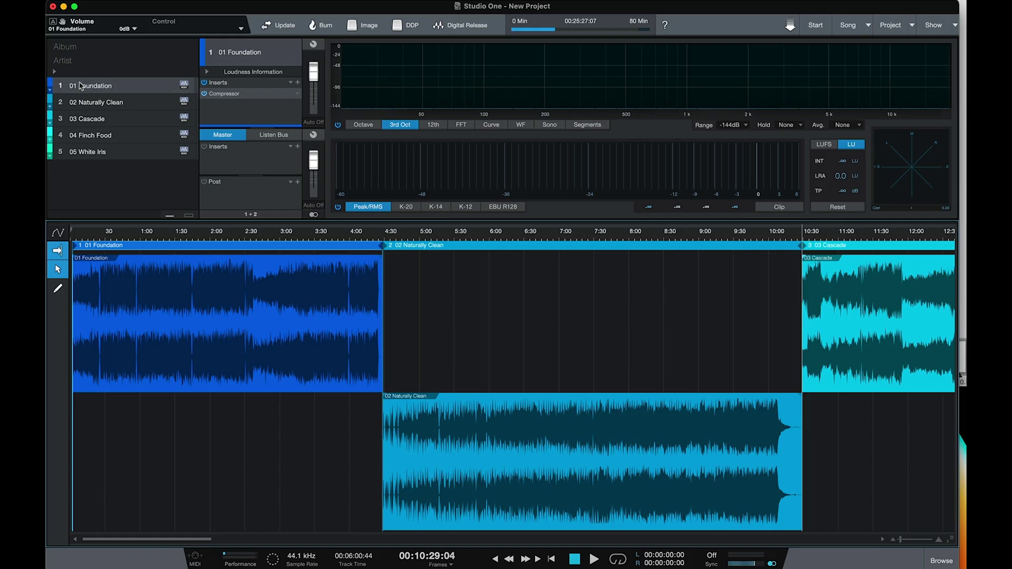
Step: Render 01 Foundation's effects into audio, preserving realtime state with a 0 sec tail
{"action": "left_click", "coordinate": [174, 1]}
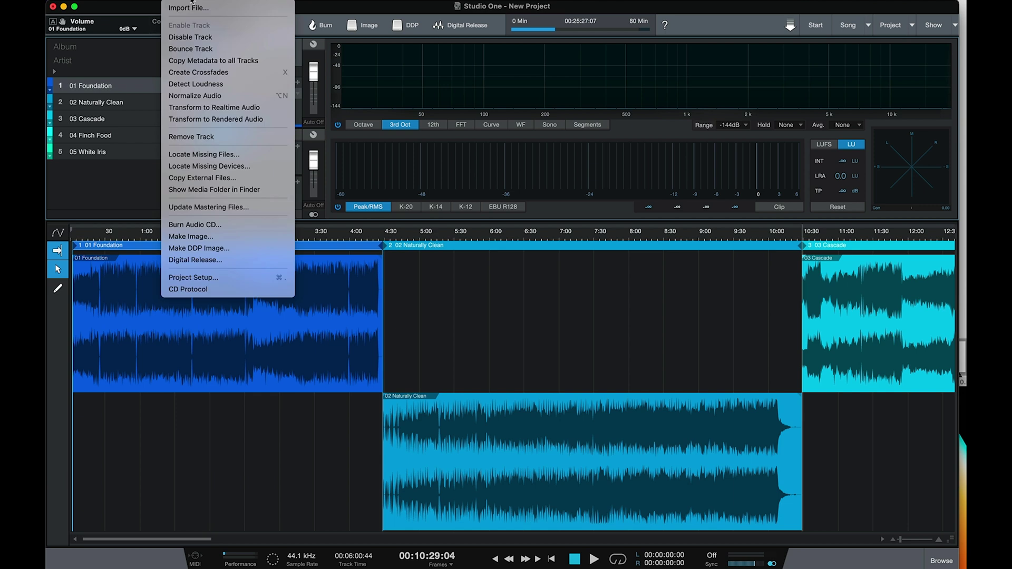
{"action": "left_click", "coordinate": [230, 119]}
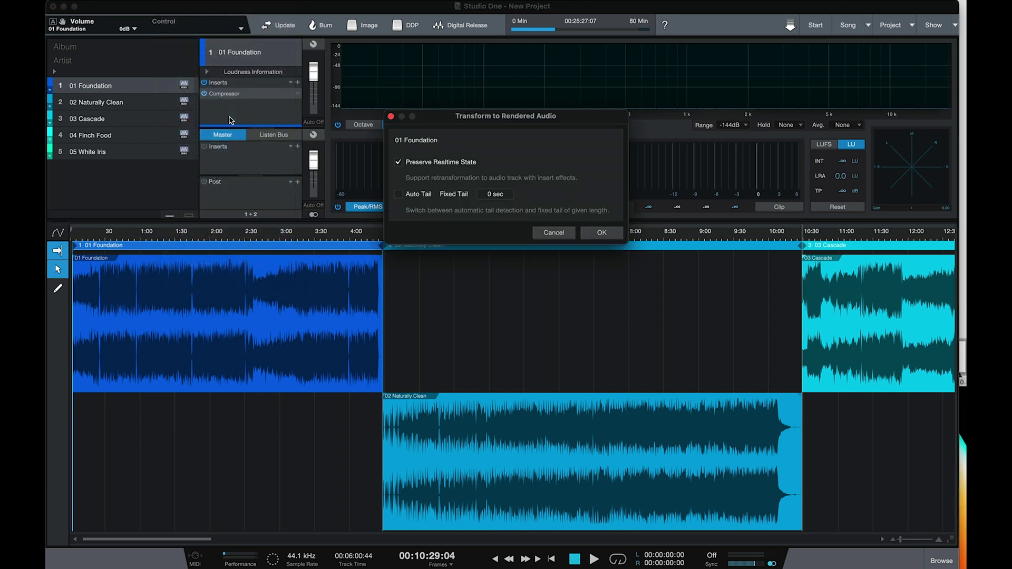
{"action": "left_click", "coordinate": [602, 233]}
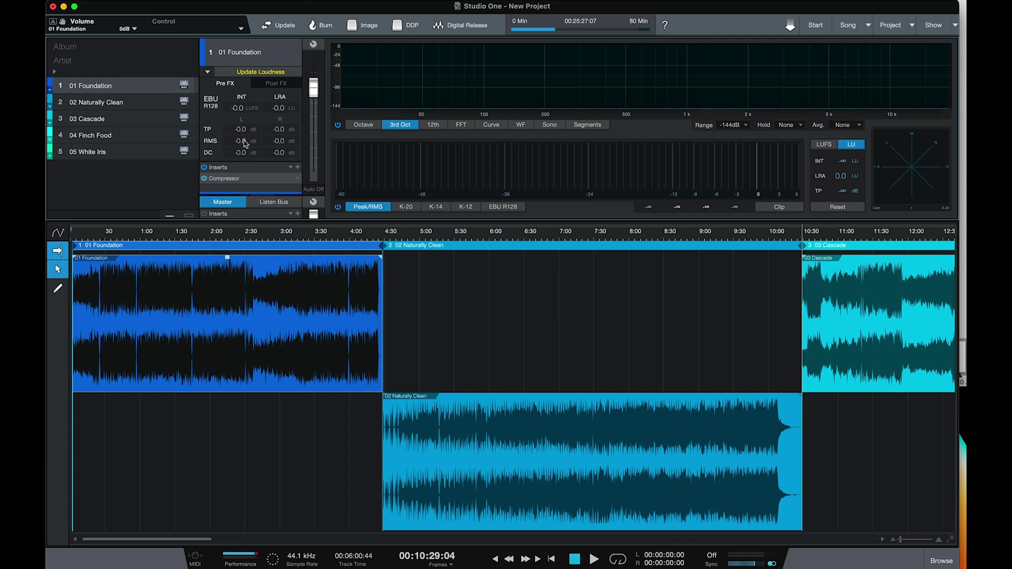
Step: Detect 01 Foundation's loudness (-14.5 LUFS, 3.8 LU, -0.5 true peak), then step through the track names
{"action": "right_click", "coordinate": [149, 1]}
{"action": "left_click", "coordinate": [165, 19]}
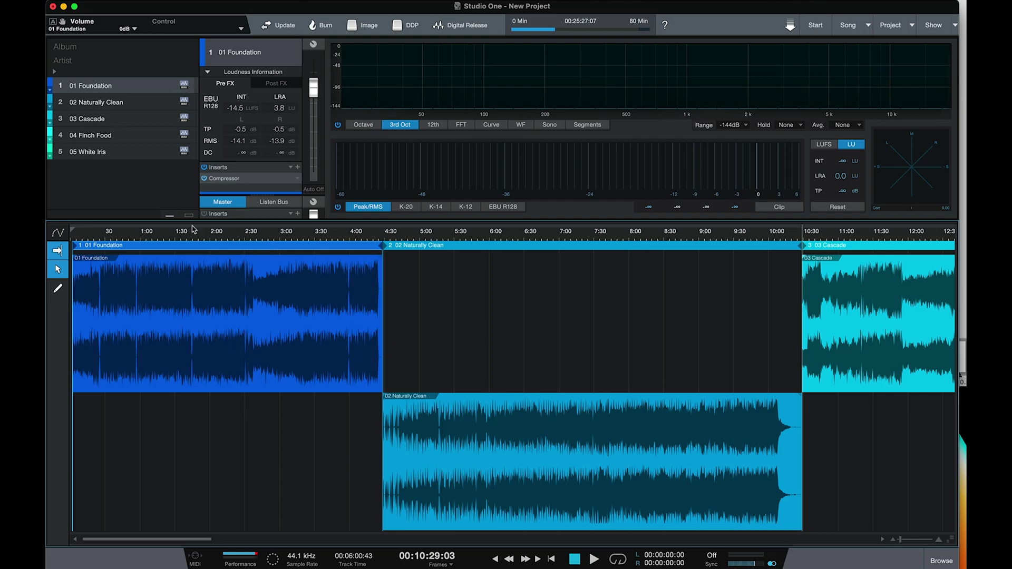
{"action": "double_click", "coordinate": [96, 87]}
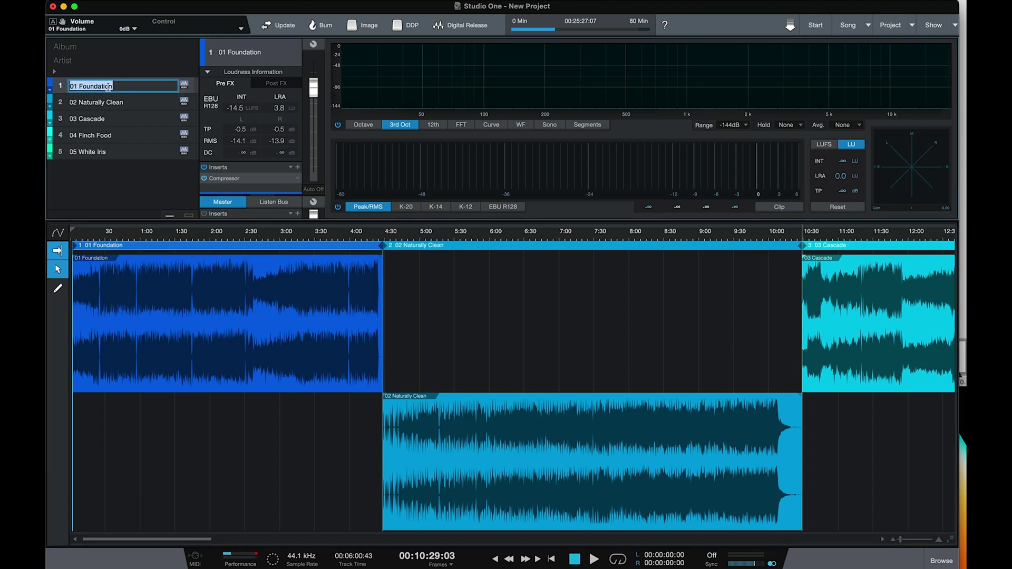
{"action": "key", "text": "Tab"}
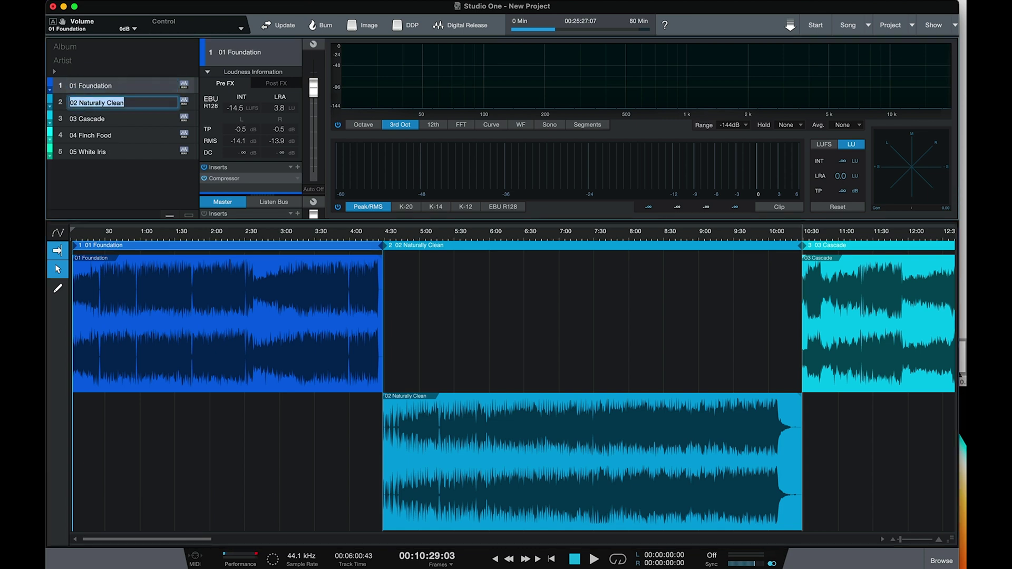
{"action": "key", "text": "Tab"}
{"action": "key", "text": "Tab"}
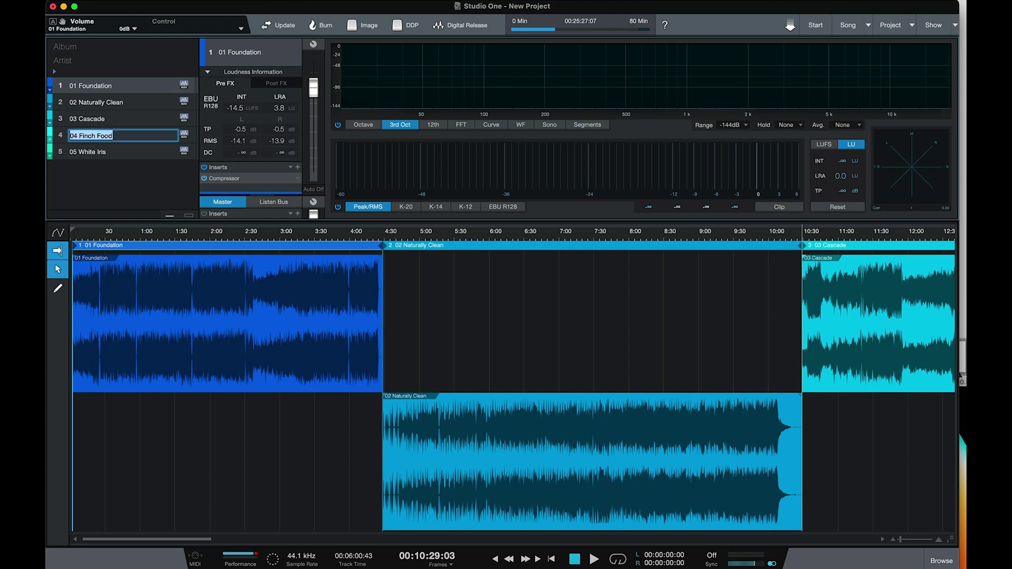
{"action": "key", "text": "Tab"}
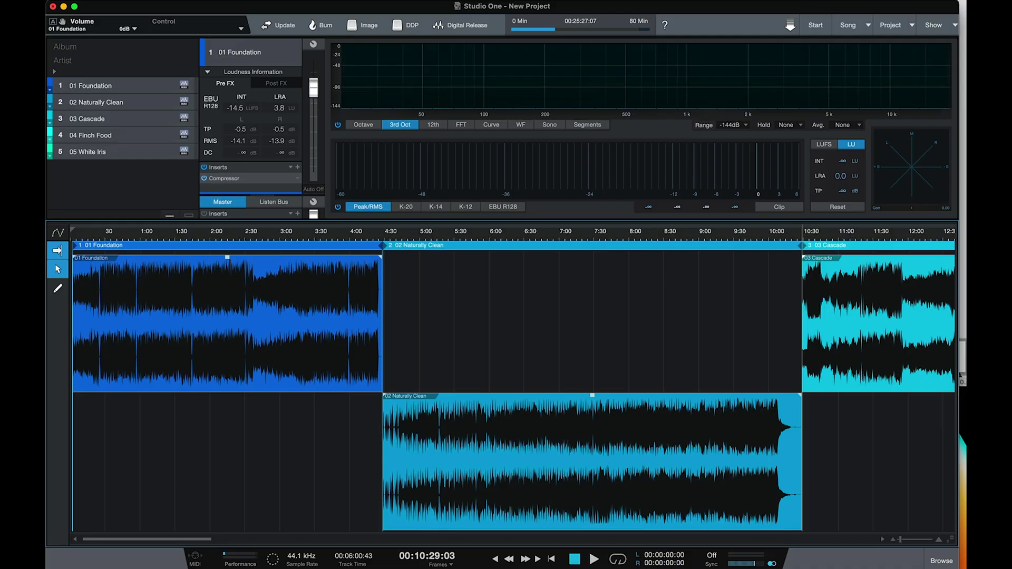
{"action": "left_click", "coordinate": [179, 1]}
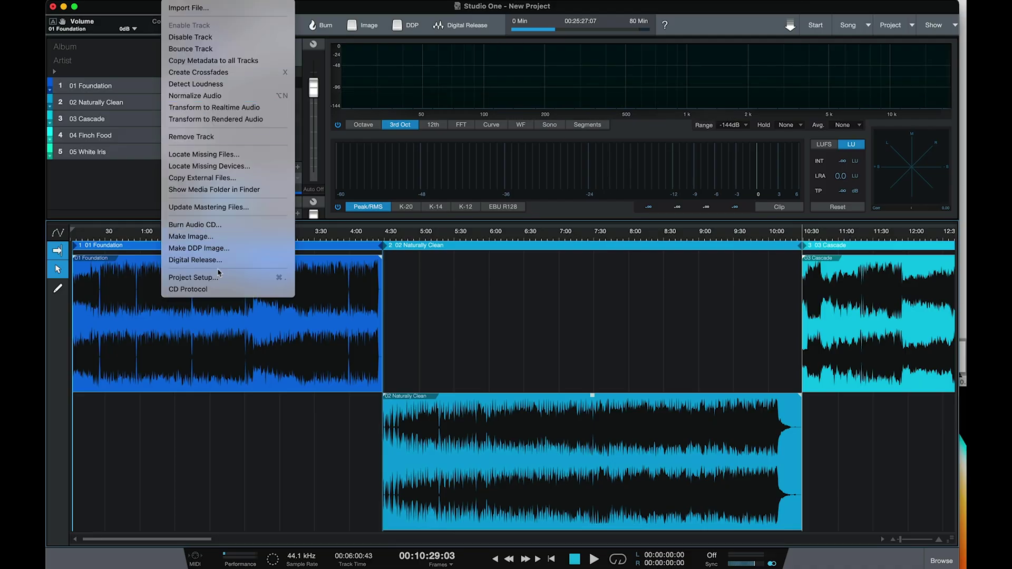
Step: In Digital Release, add Wave, FLAC and Opus as export formats
{"action": "left_click", "coordinate": [220, 260]}
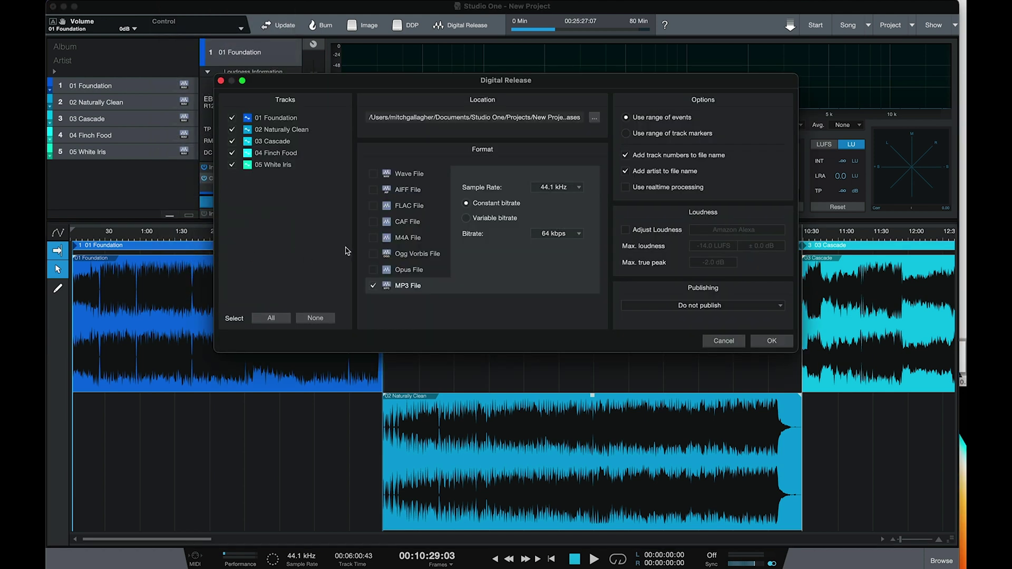
{"action": "left_click", "coordinate": [373, 175]}
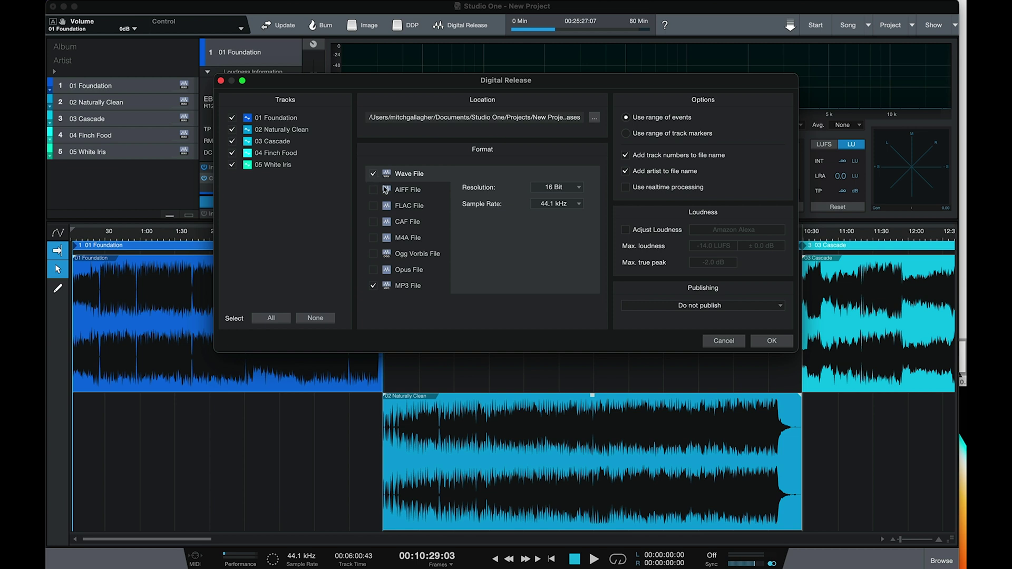
{"action": "left_click", "coordinate": [373, 207]}
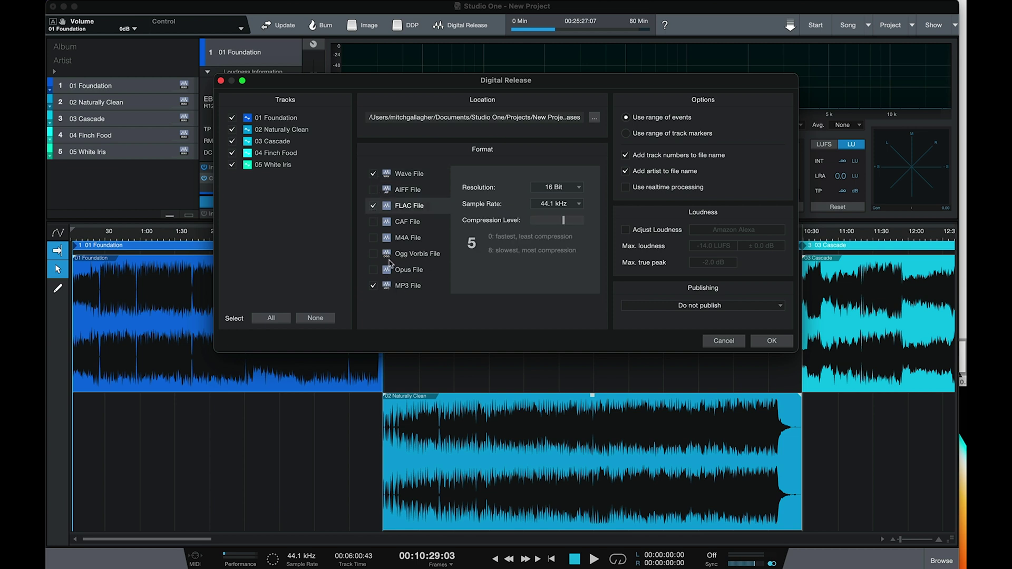
{"action": "left_click", "coordinate": [374, 271]}
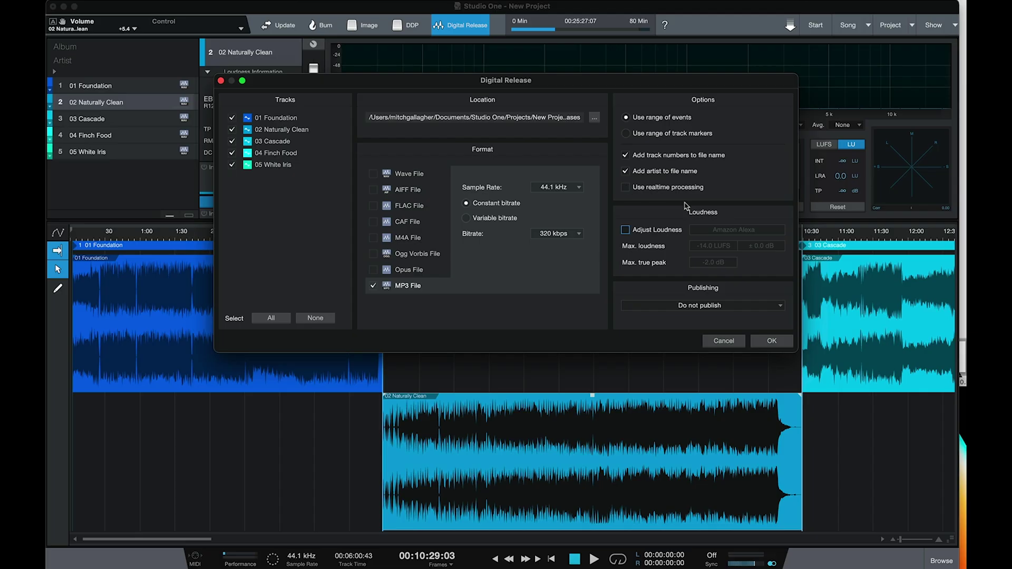
Step: Enable loudness adjustment and settle on the Amazon Music loudness target
{"action": "left_click", "coordinate": [626, 231]}
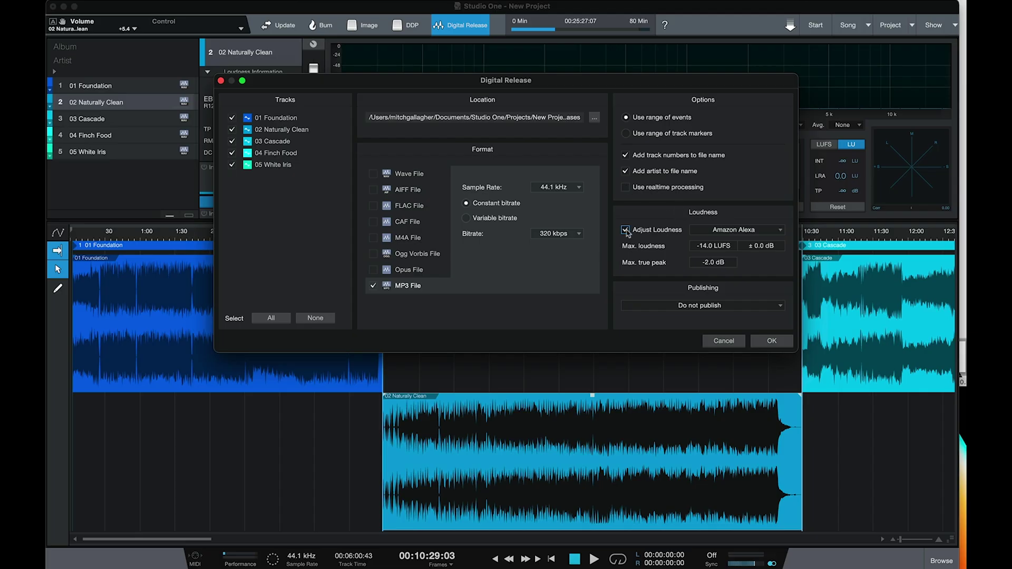
{"action": "left_click", "coordinate": [744, 232]}
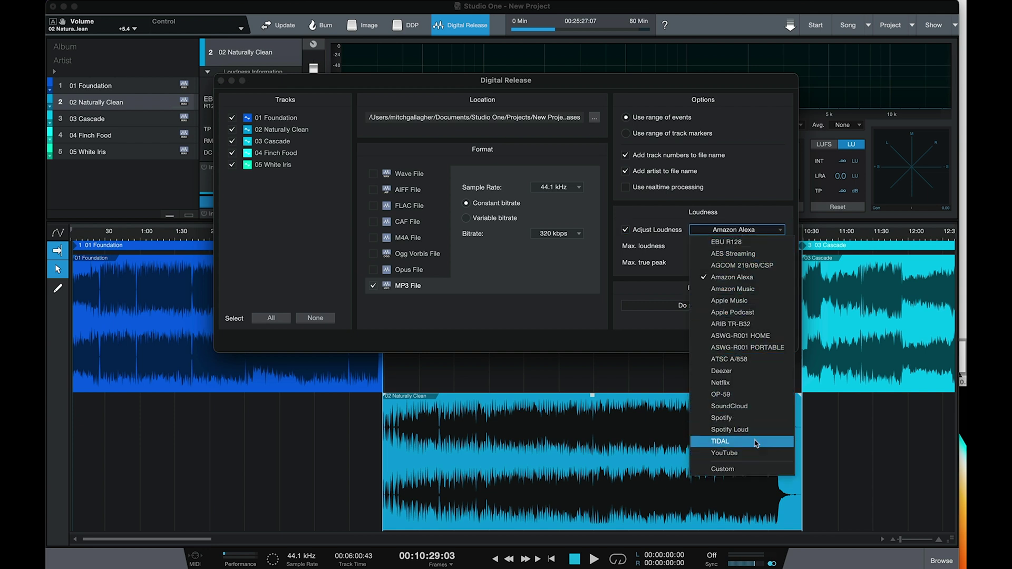
{"action": "left_click", "coordinate": [774, 300]}
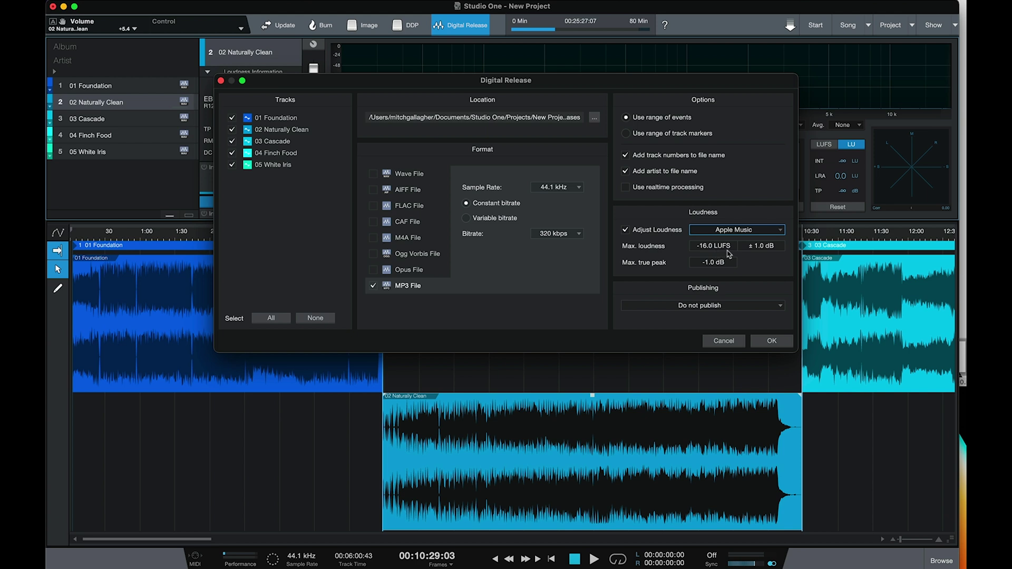
{"action": "left_click", "coordinate": [737, 231]}
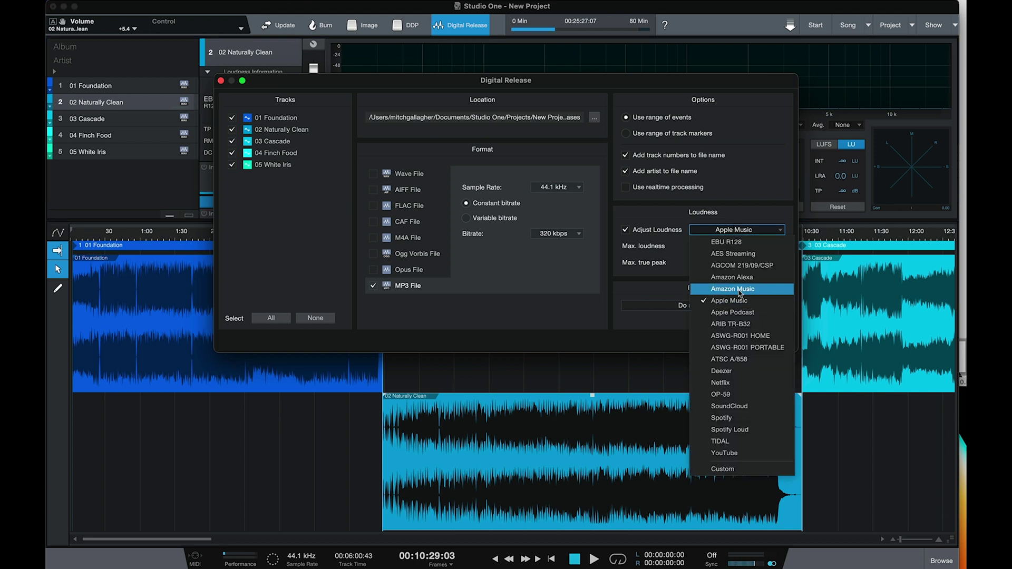
{"action": "left_click", "coordinate": [751, 382]}
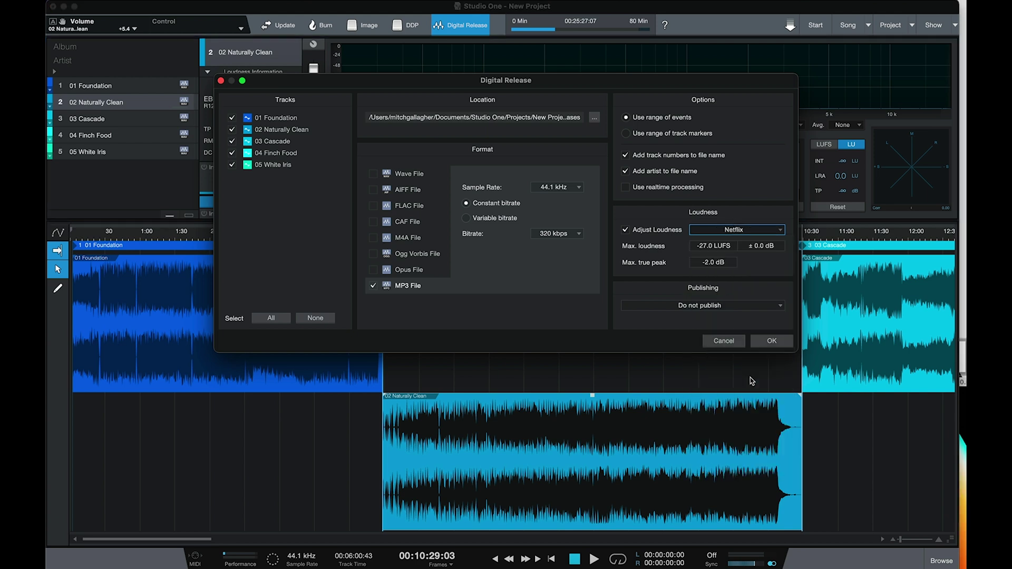
{"action": "left_click", "coordinate": [734, 231]}
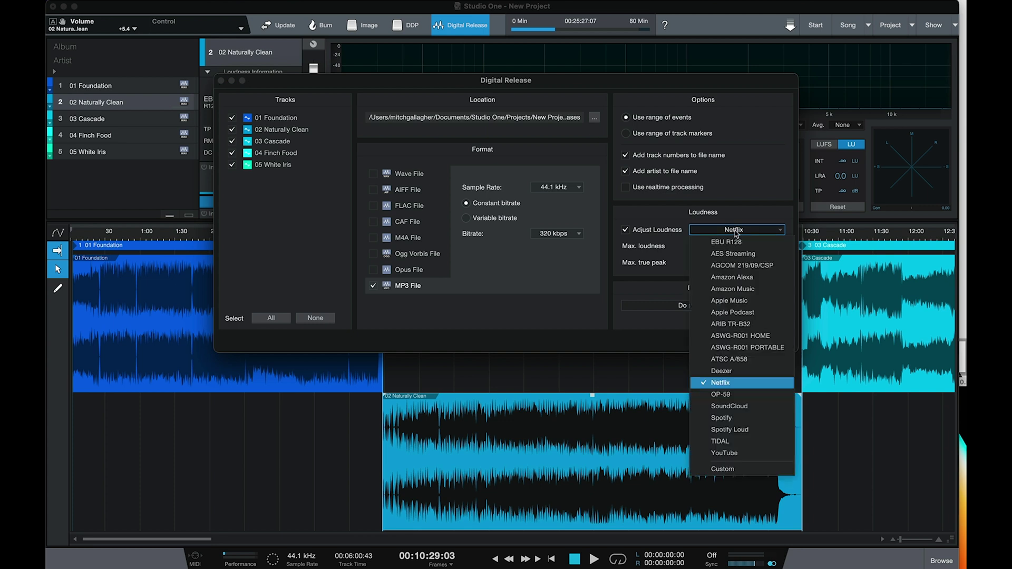
{"action": "left_click", "coordinate": [744, 291]}
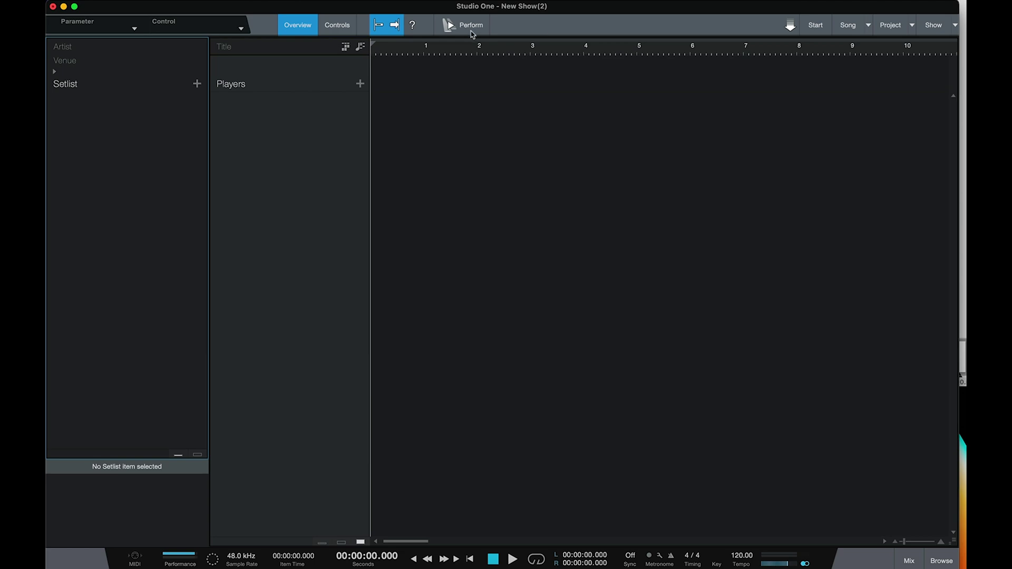
Step: Page through Patches, Controls and Sections in the full-screen performance view, then exit
{"action": "left_click", "coordinate": [471, 31]}
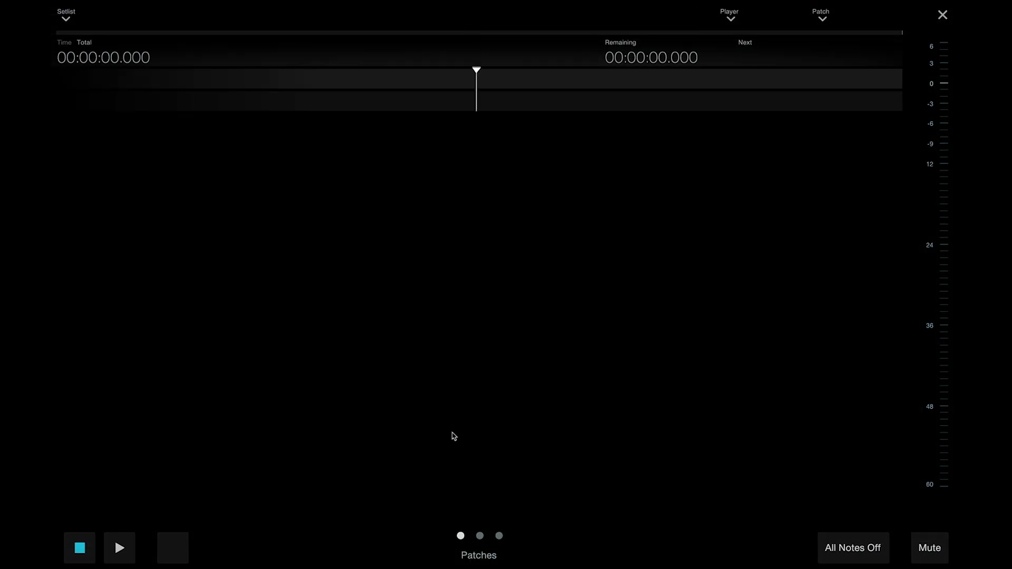
{"action": "left_click", "coordinate": [481, 537]}
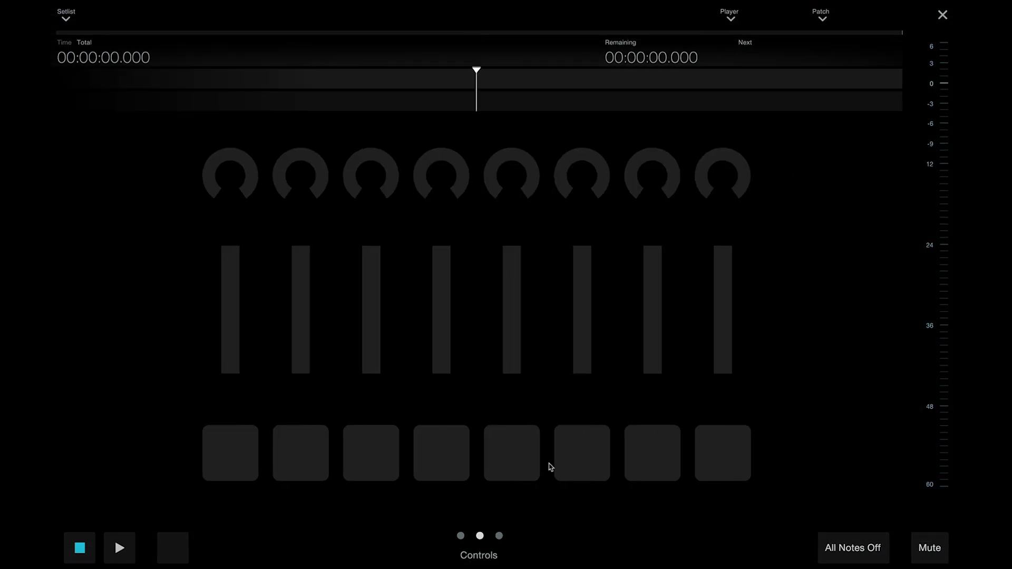
{"action": "left_click", "coordinate": [500, 537]}
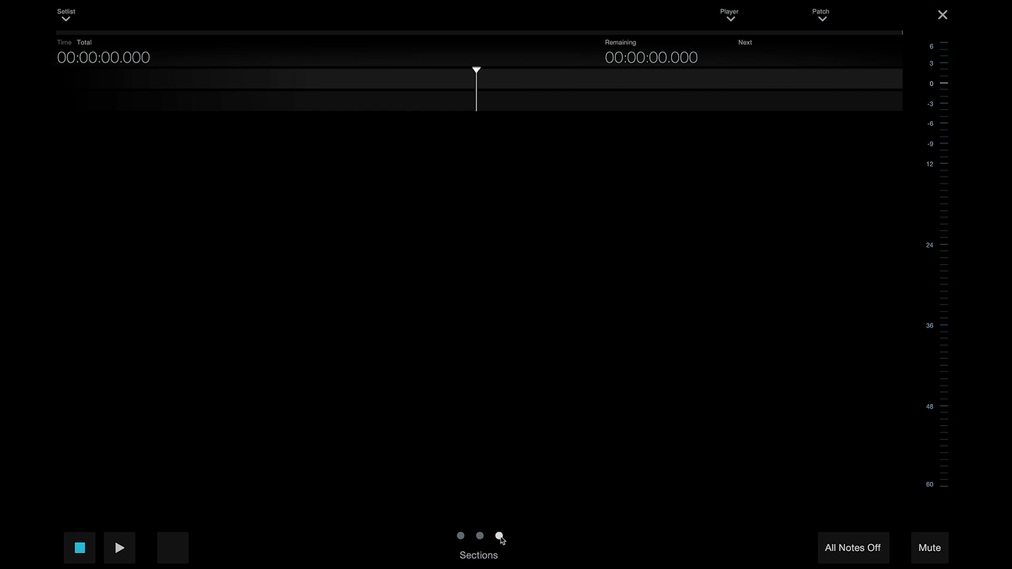
{"action": "left_click", "coordinate": [481, 537]}
{"action": "left_click", "coordinate": [460, 536]}
{"action": "left_click", "coordinate": [943, 16]}
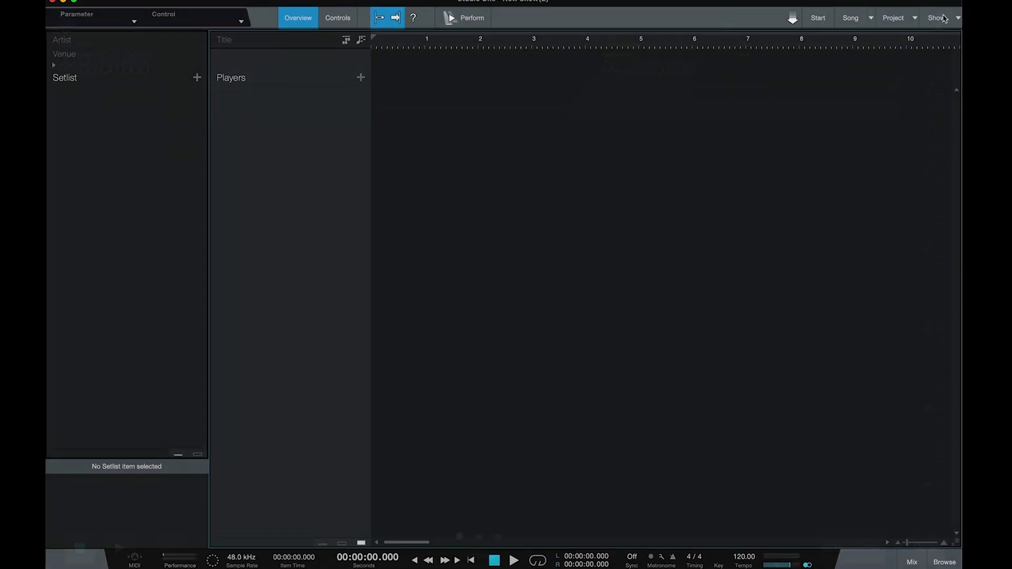
Step: Open the performance view as a floating window, move it up-right, and show Sections
{"action": "left_click", "coordinate": [471, 26]}
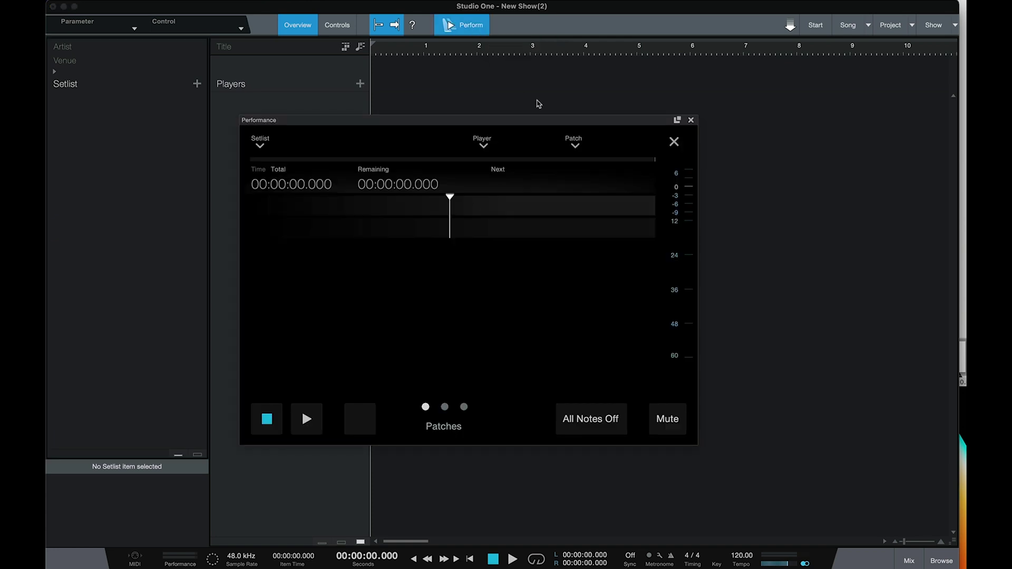
{"action": "left_click_drag", "start_coordinate": [541, 122], "coordinate": [626, 101]}
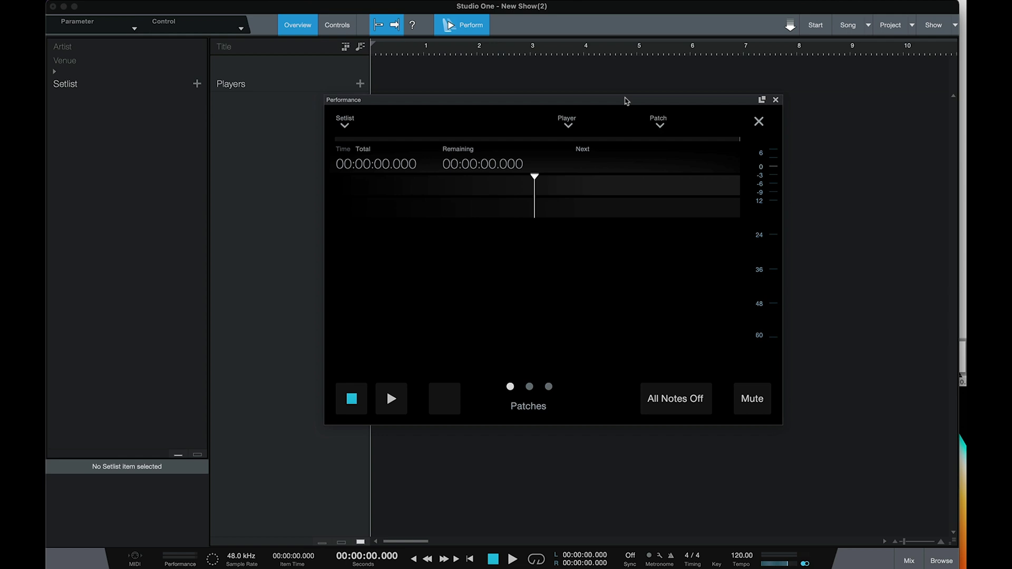
{"action": "left_click", "coordinate": [530, 387]}
{"action": "left_click", "coordinate": [549, 387]}
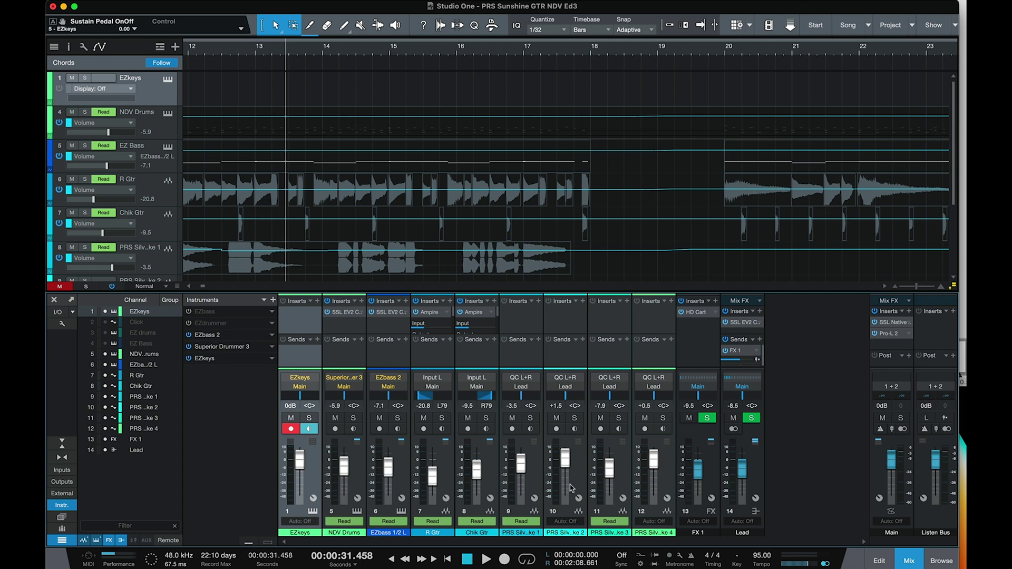
Step: Show the mixer's Scenes panel with its volume, pan, mute, insert and send recall options
{"action": "left_click", "coordinate": [62, 518]}
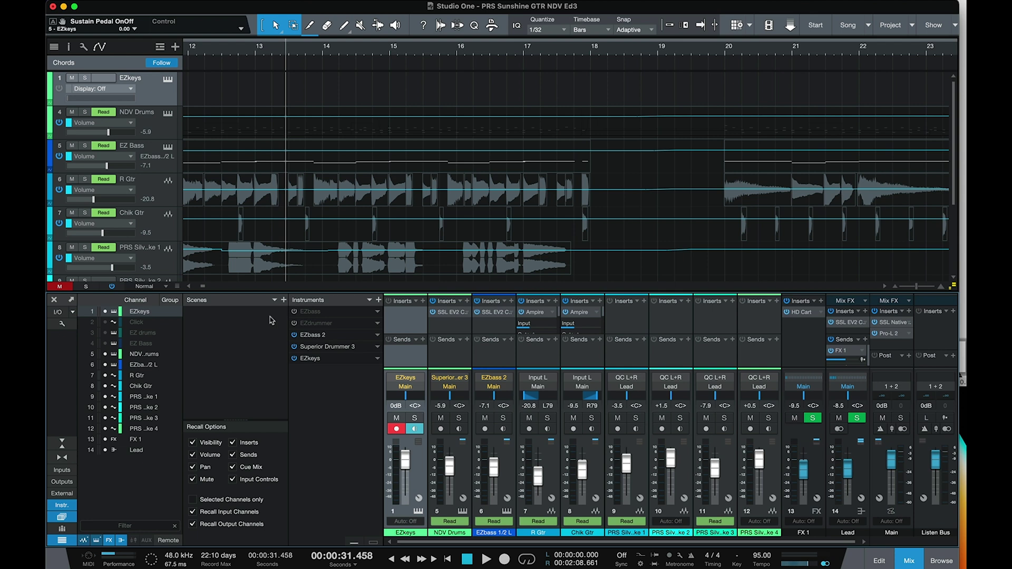
Step: Save Scene 1, then set Chik Gtr to +1.6, R Gtr to -46.8 and EZbass to +7.0
{"action": "left_click", "coordinate": [283, 301]}
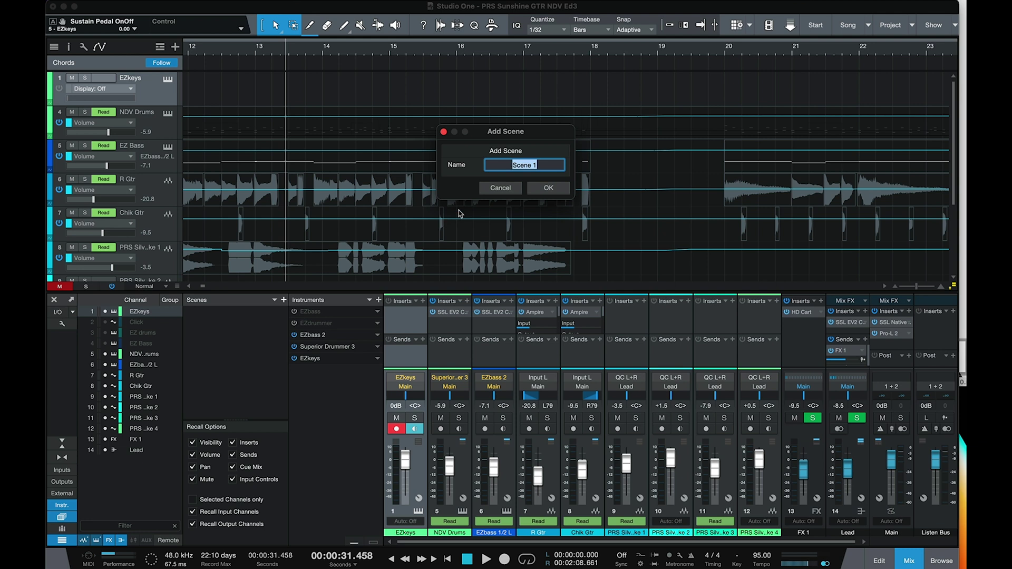
{"action": "left_click", "coordinate": [560, 186]}
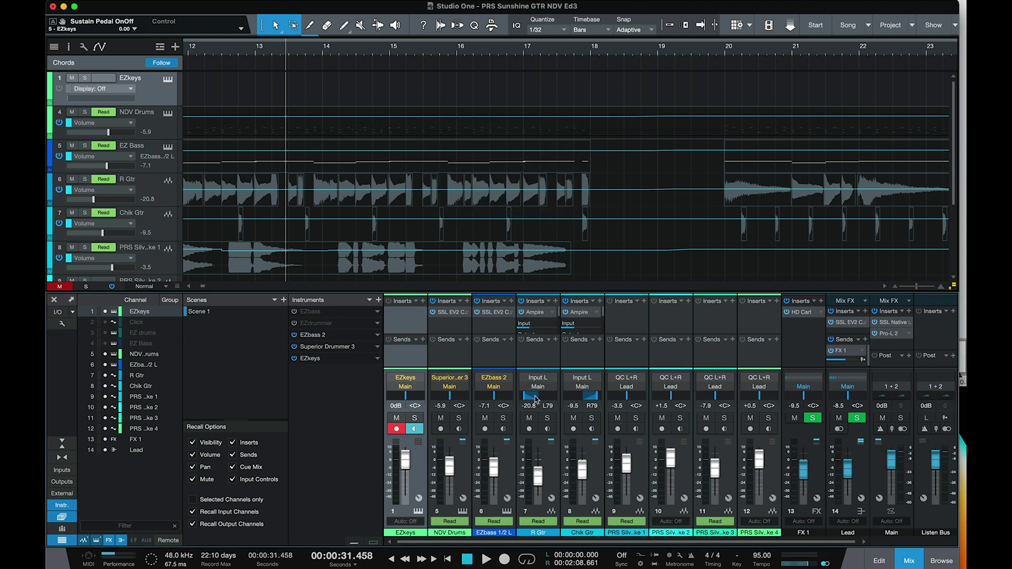
{"action": "left_click_drag", "start_coordinate": [582, 470], "coordinate": [539, 491]}
{"action": "left_click_drag", "start_coordinate": [493, 467], "coordinate": [495, 456]}
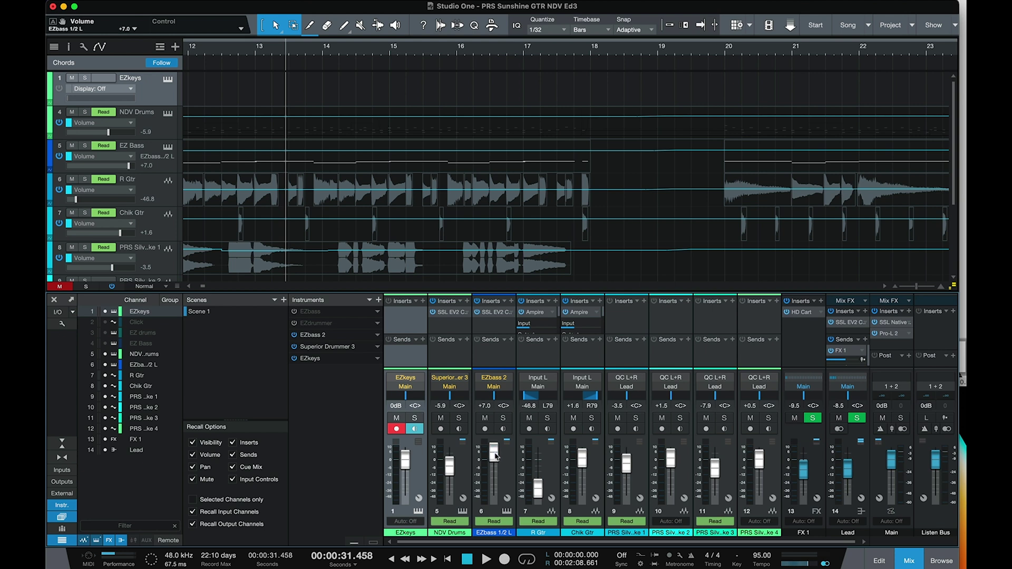
Step: Insert Binaural Pan on PRS SilverSky Take 2
{"action": "left_click", "coordinate": [689, 303]}
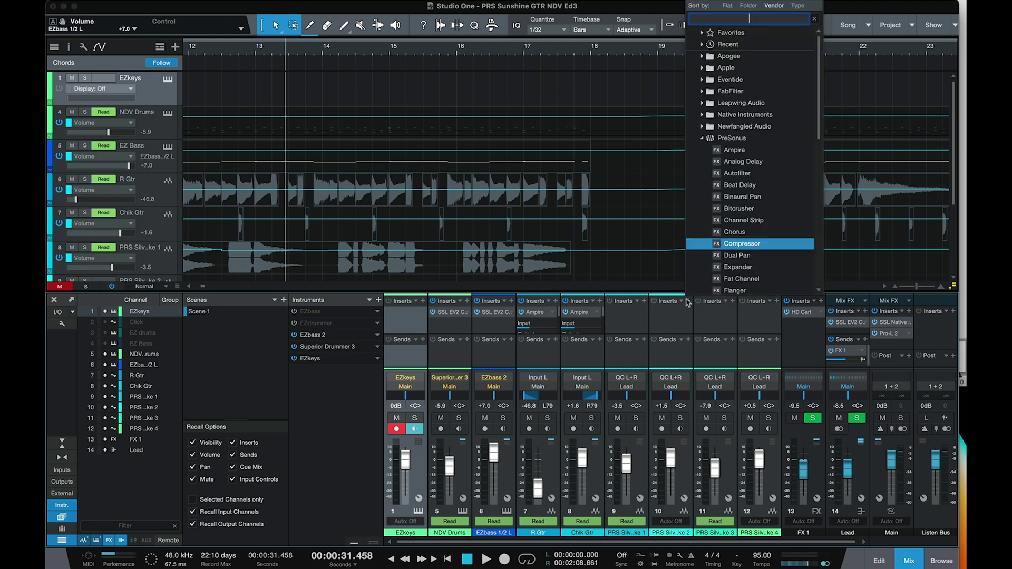
{"action": "left_click", "coordinate": [772, 196]}
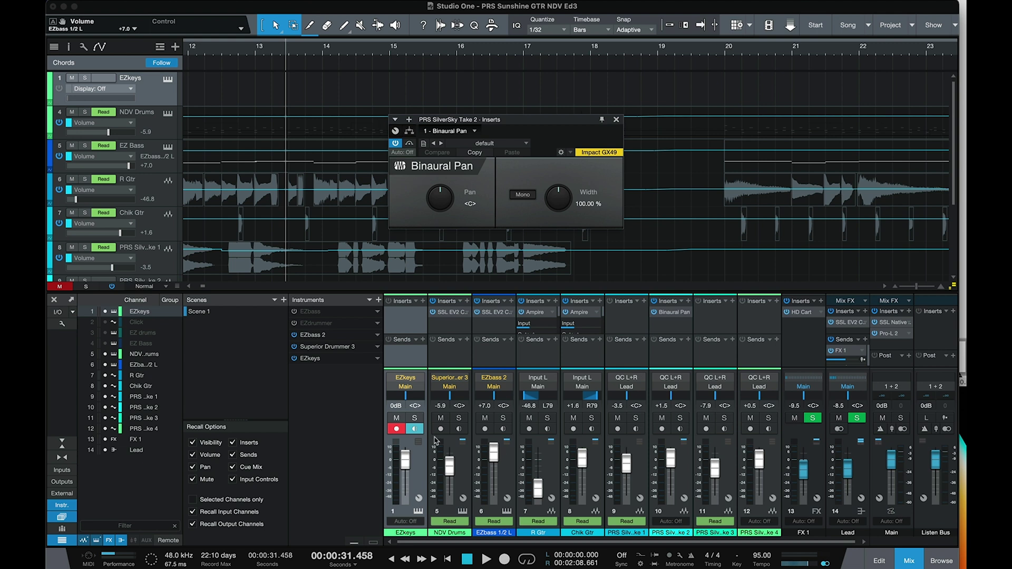
{"action": "left_click", "coordinate": [616, 120]}
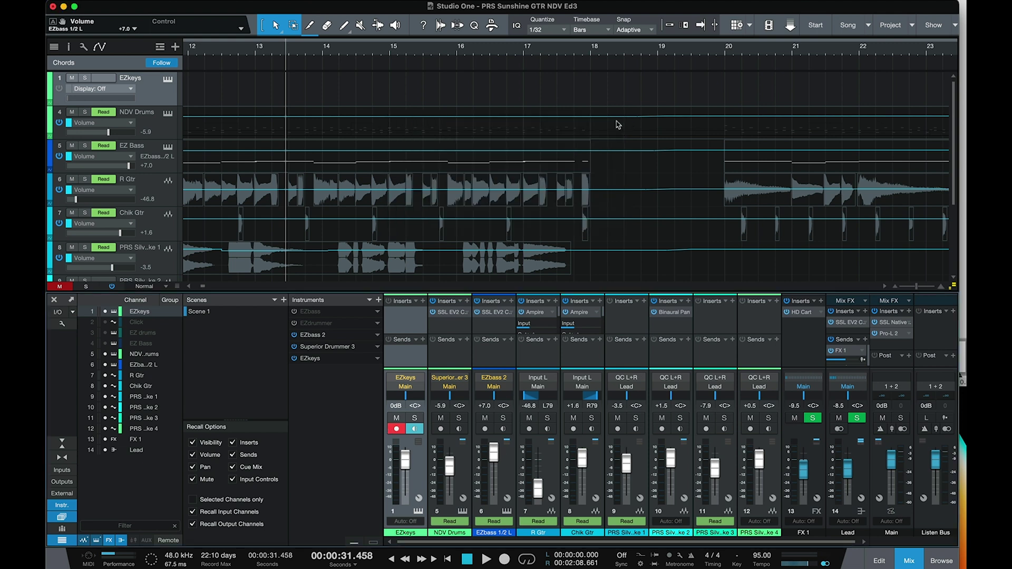
Step: Save the mix as Scene 2 and compare it against Scene 1
{"action": "left_click", "coordinate": [284, 301]}
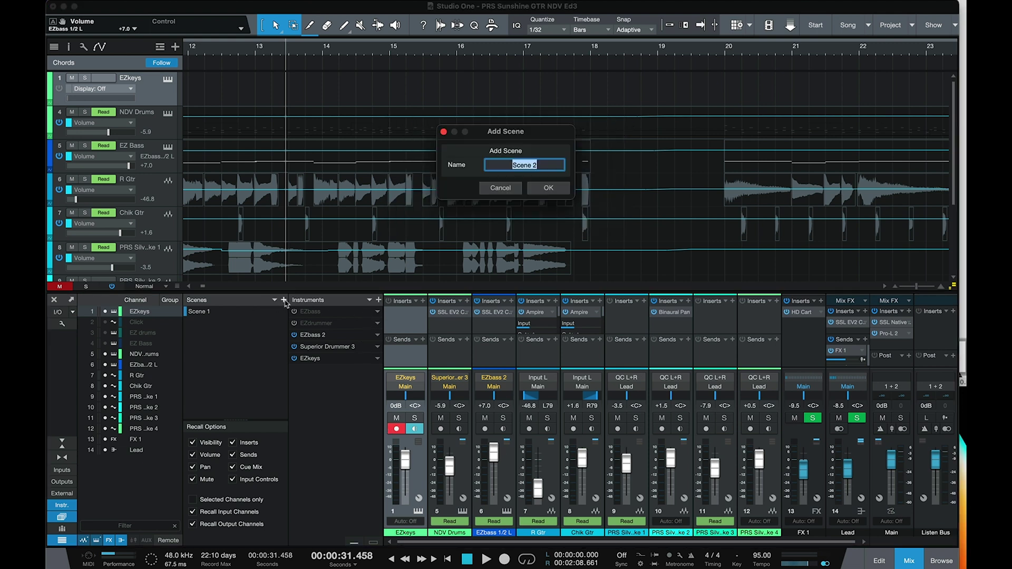
{"action": "left_click", "coordinate": [562, 190]}
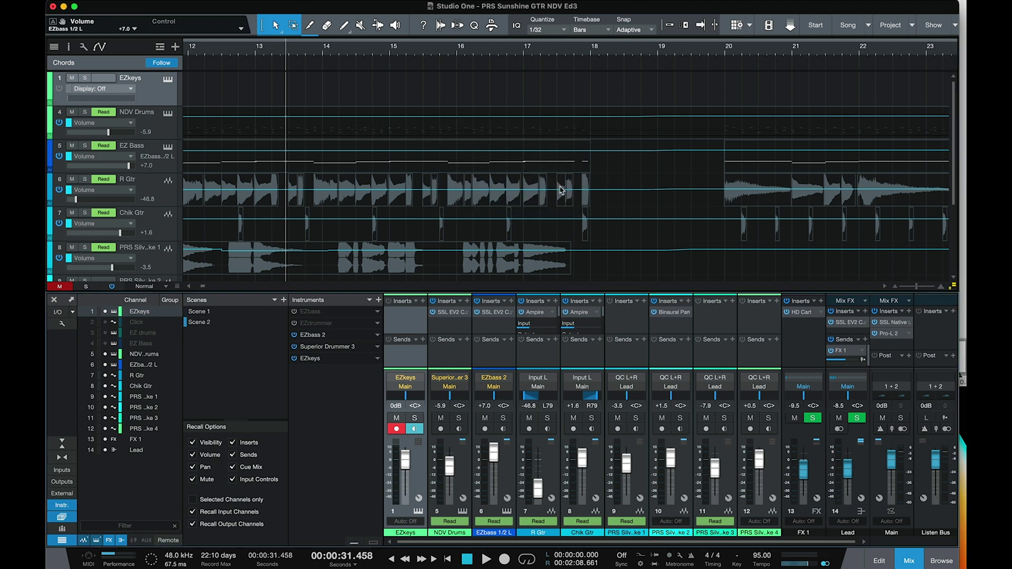
{"action": "left_click", "coordinate": [209, 314]}
{"action": "left_click", "coordinate": [203, 323]}
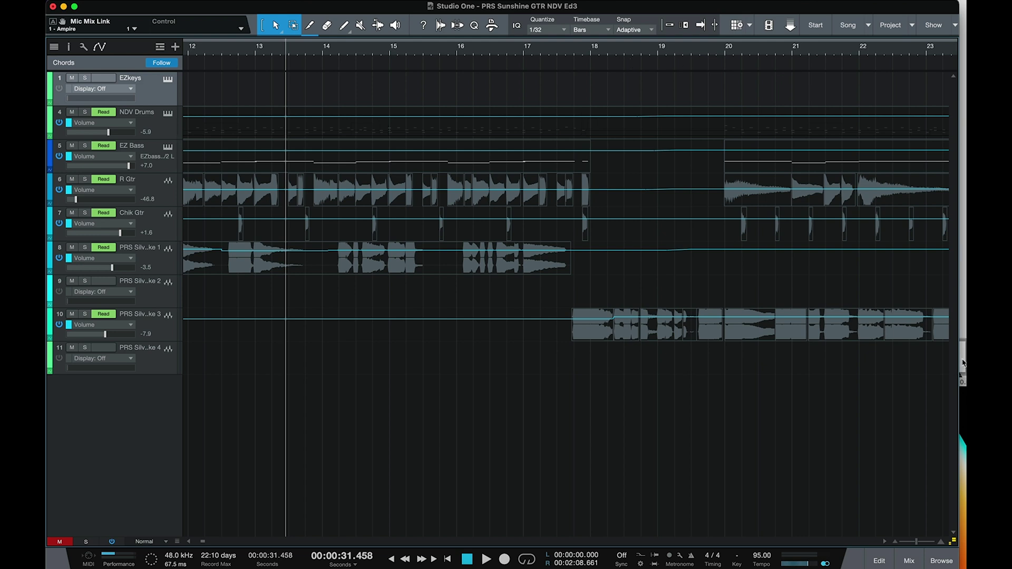
Step: Drop the EZkeys MIDI file into the song, then select its chords on the Chords track across bars 17–21
{"action": "left_click_drag", "start_coordinate": [963, 362], "coordinate": [566, 70]}
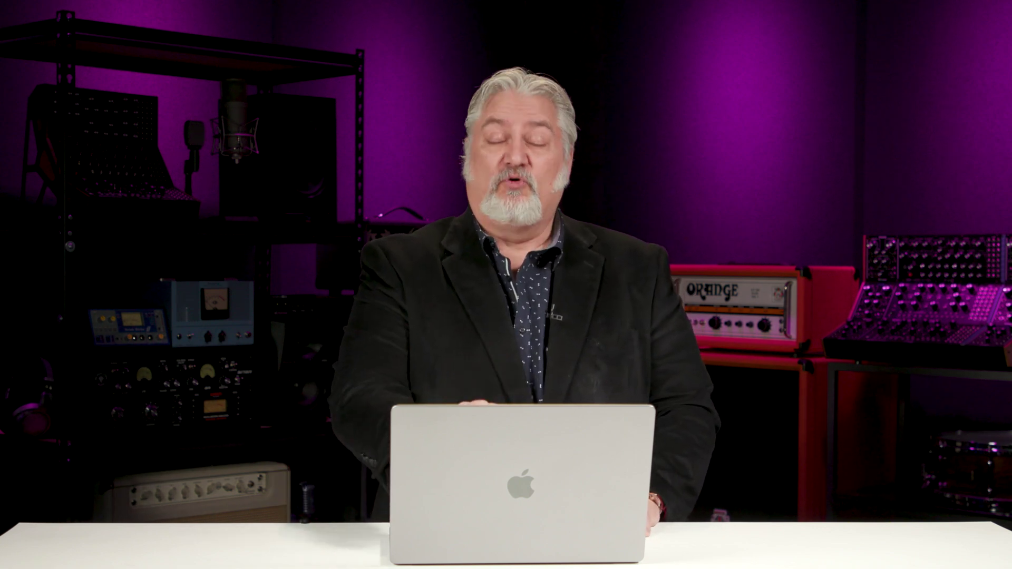
{"action": "left_click_drag", "start_coordinate": [515, 63], "coordinate": [808, 70]}
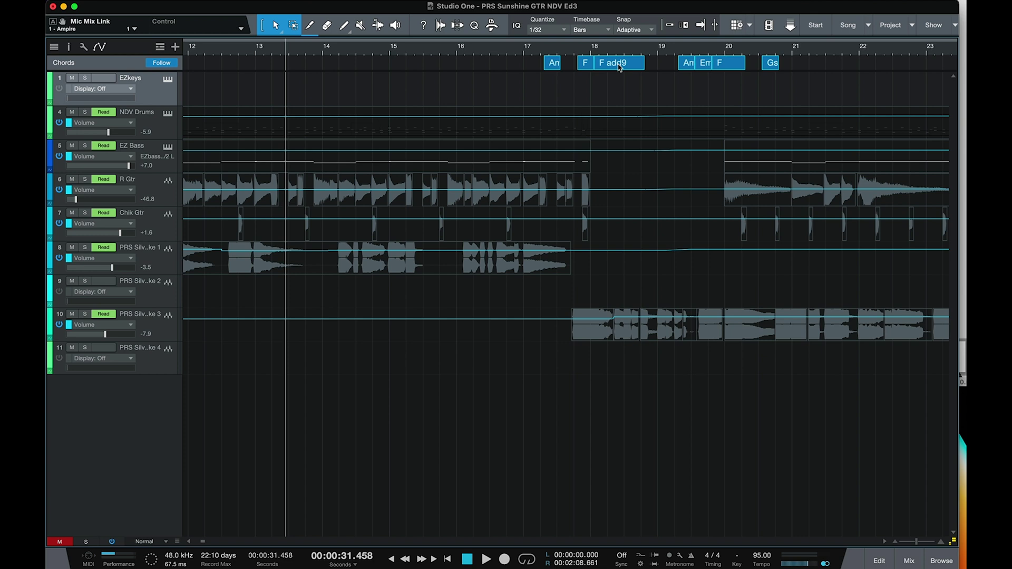
Step: Copy the chord-track chords onto the EZkeys track as notes and open the part at bar 19
{"action": "left_click_drag", "start_coordinate": [620, 67], "coordinate": [618, 82]}
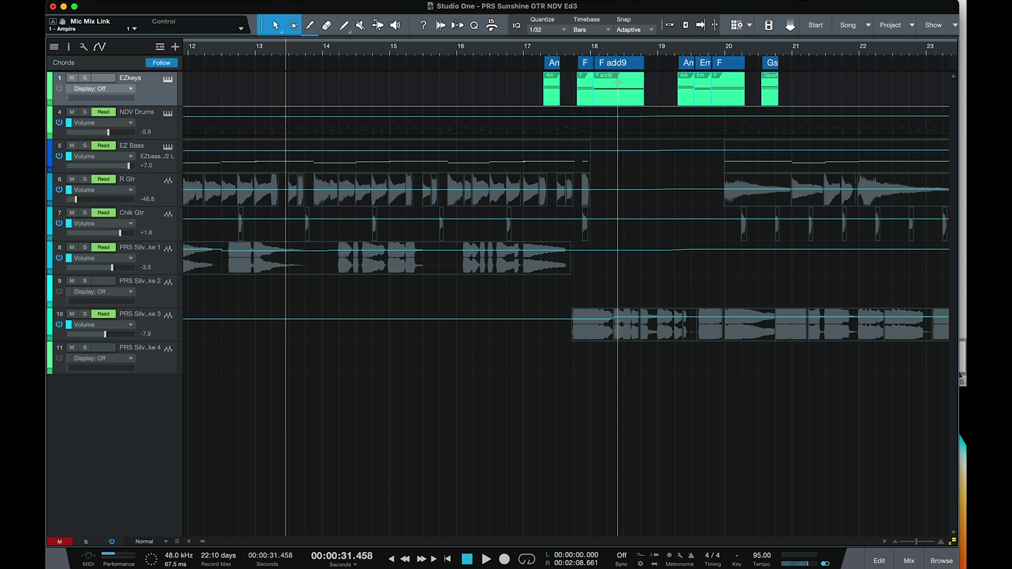
{"action": "double_click", "coordinate": [621, 98]}
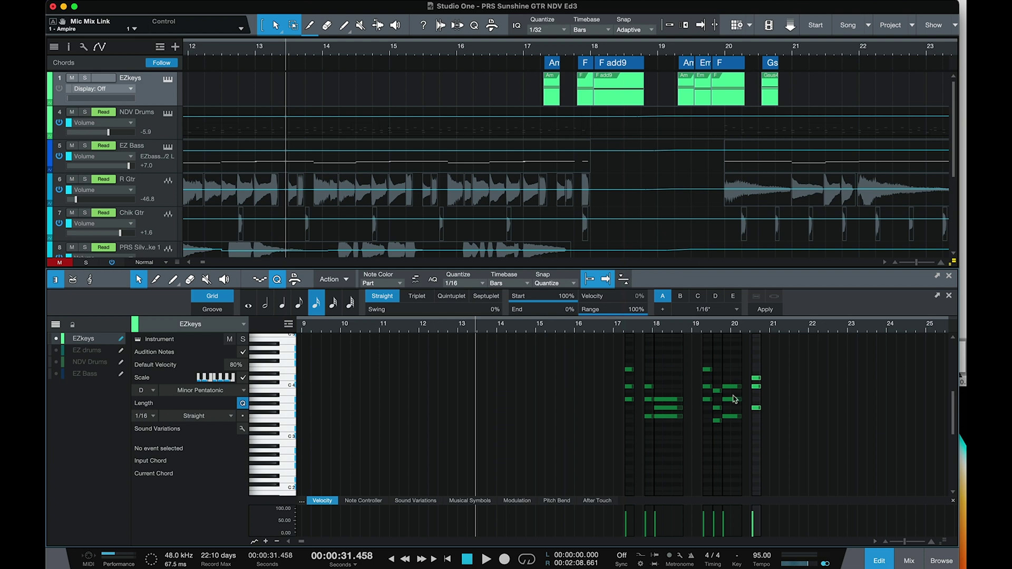
{"action": "left_click", "coordinate": [695, 328]}
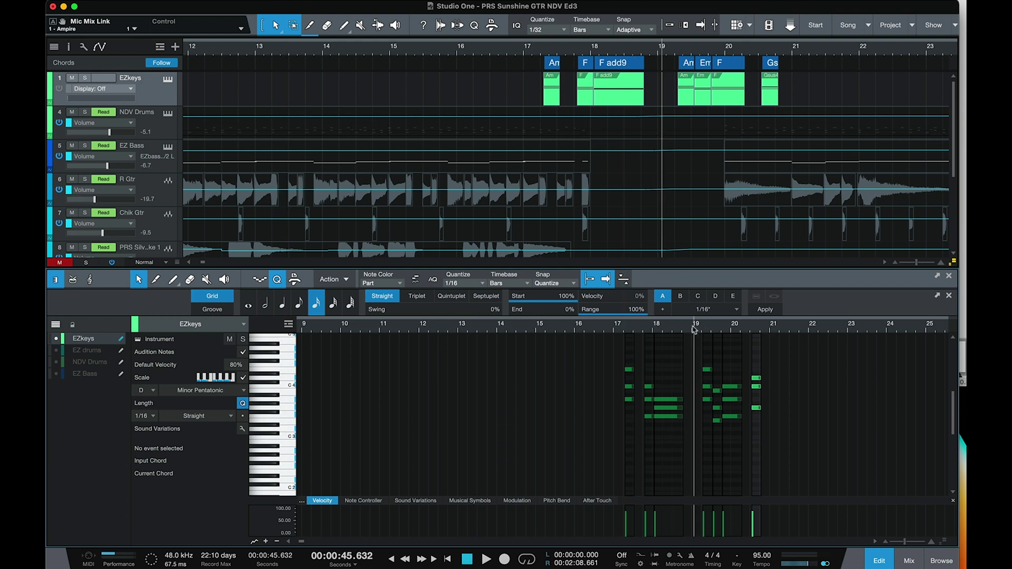
{"action": "scroll", "coordinate": [695, 328], "scroll_direction": "up", "scroll_amount": 5}
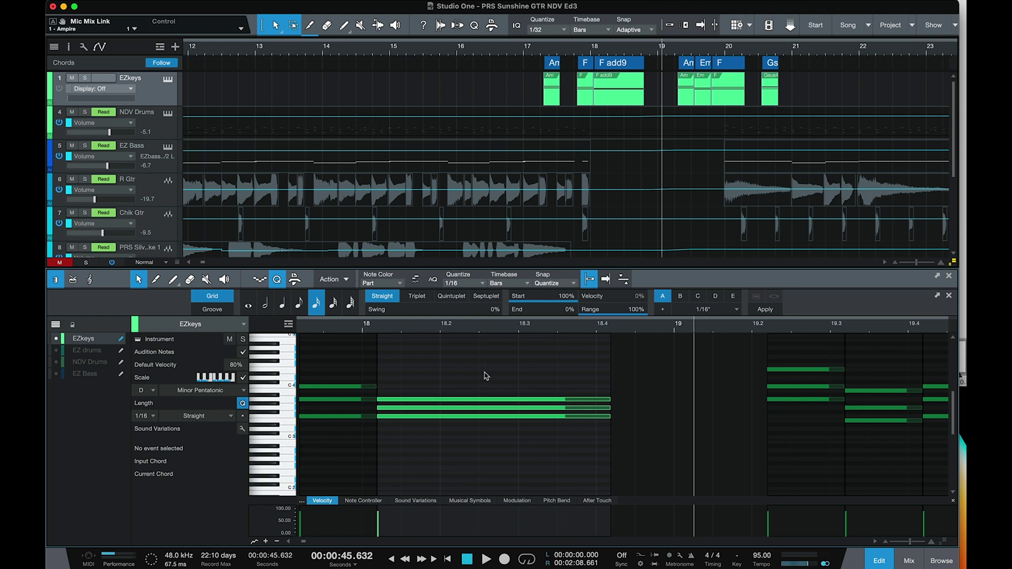
Step: Stagger the F add9 chord by shifting its three long upper notes later, with an undo and redo
{"action": "left_click_drag", "start_coordinate": [480, 373], "coordinate": [457, 452]}
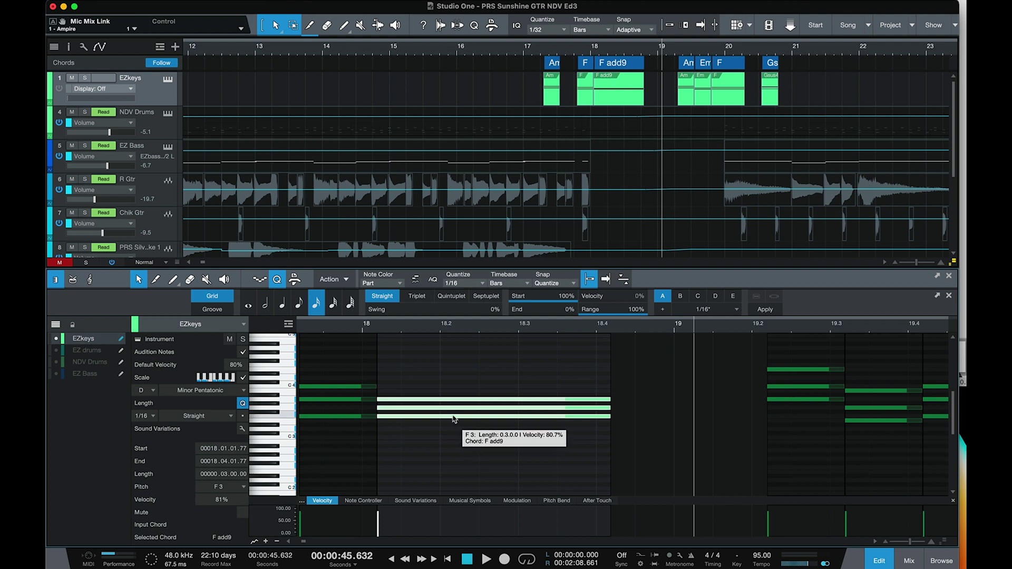
{"action": "left_click_drag", "start_coordinate": [455, 420], "coordinate": [533, 420]}
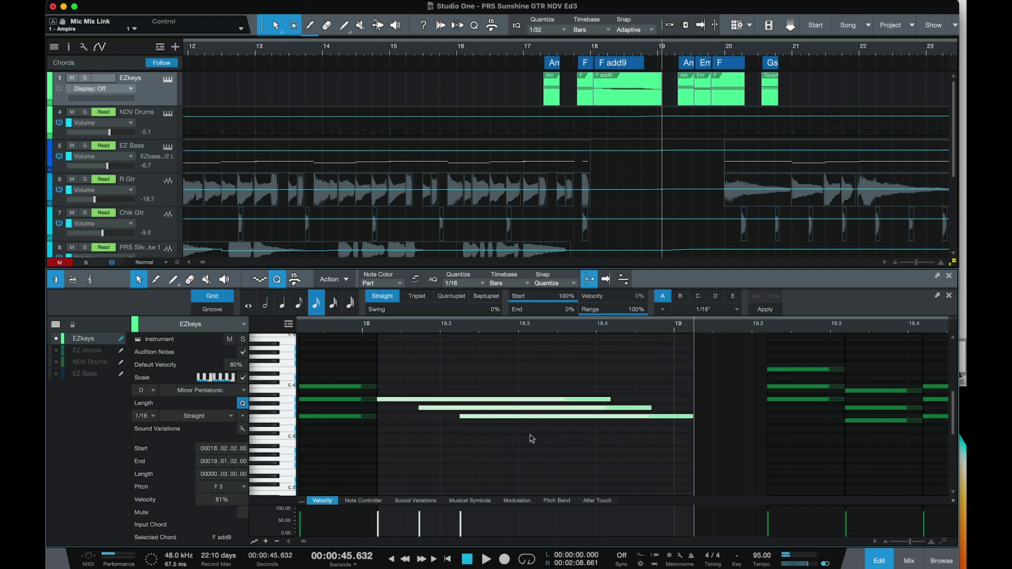
{"action": "key", "text": "super+z"}
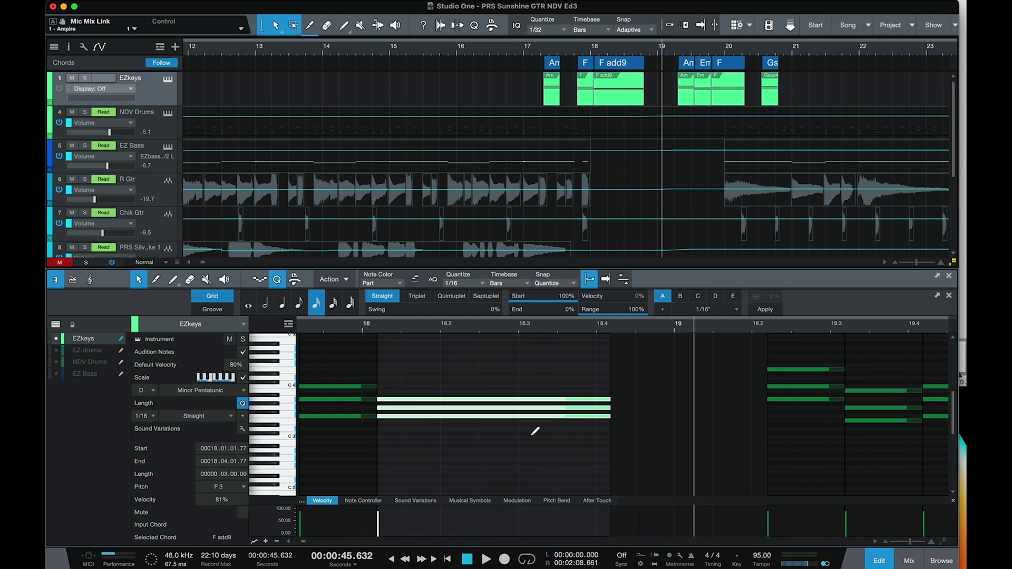
{"action": "mouse_move", "coordinate": [513, 402]}
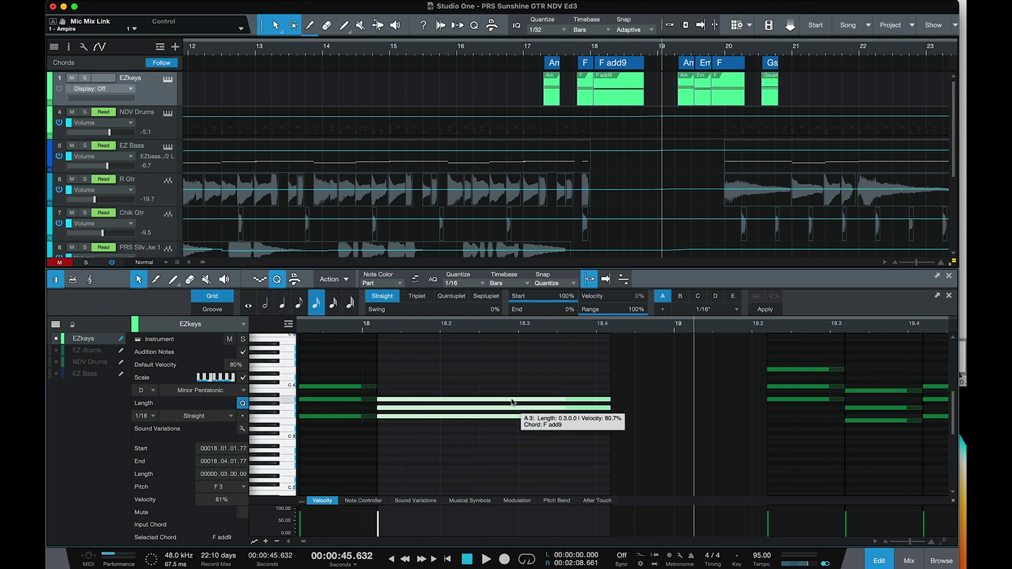
{"action": "key", "text": "super+shift+z"}
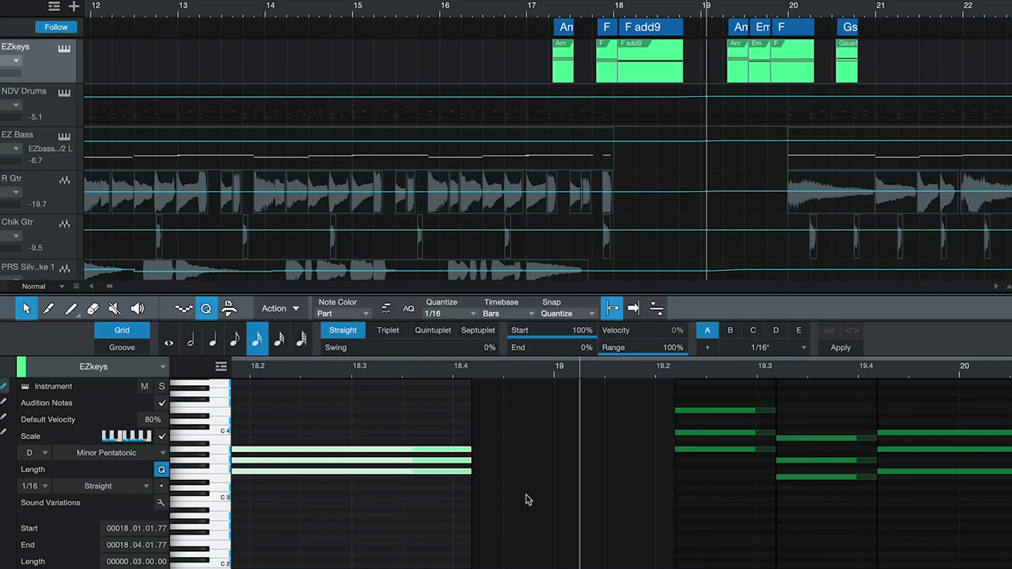
Step: Copy the short C3 note just before bar 19 up to E3 for the pickup chord
{"action": "left_click", "coordinate": [526, 499]}
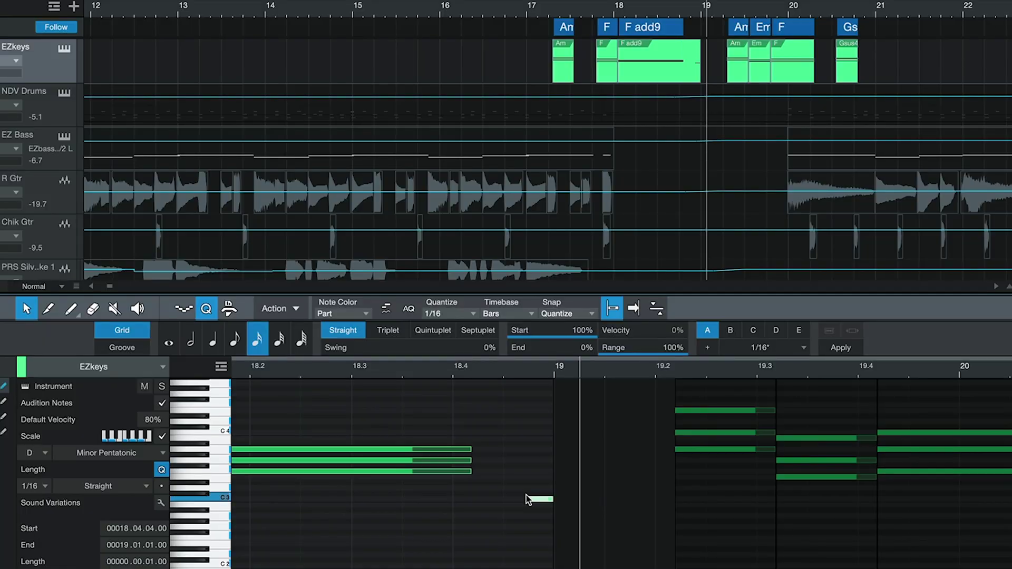
{"action": "left_click", "coordinate": [542, 500]}
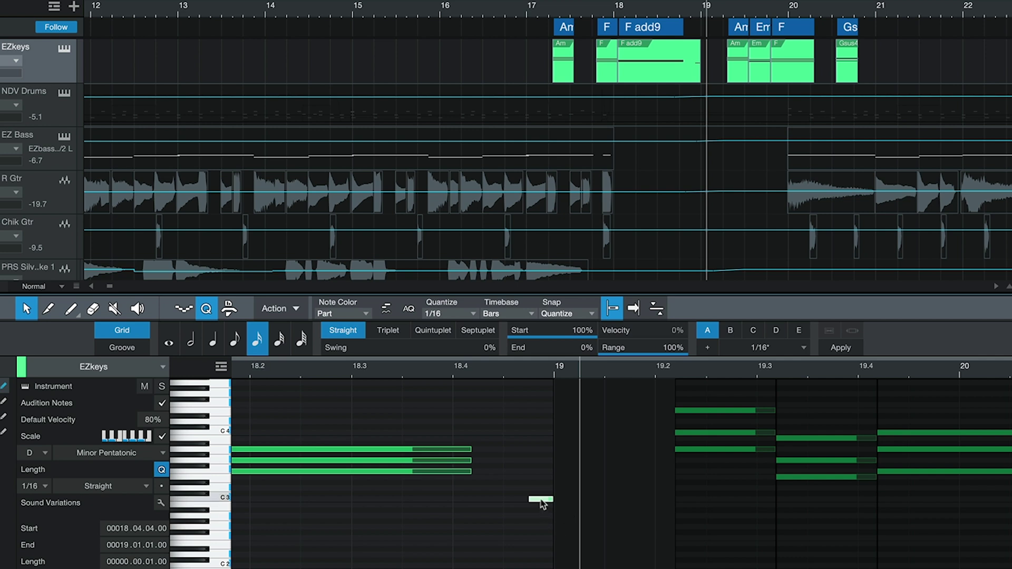
{"action": "left_click_drag", "start_coordinate": [539, 500], "coordinate": [543, 411]}
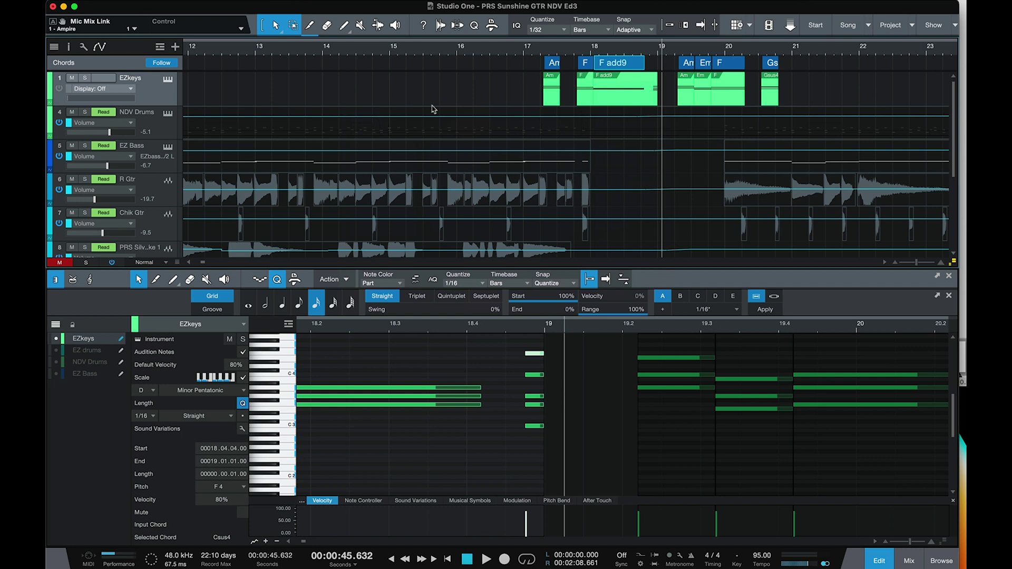
Step: Add the 9 and b5 intervals to the F chord near bar 20, making it F b5 add9
{"action": "double_click", "coordinate": [725, 67]}
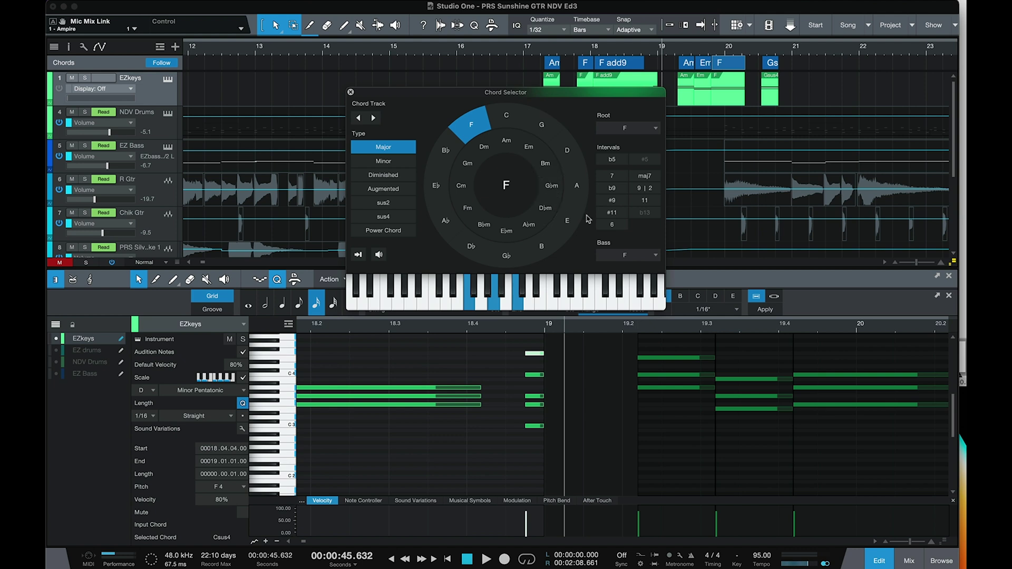
{"action": "left_click", "coordinate": [647, 189]}
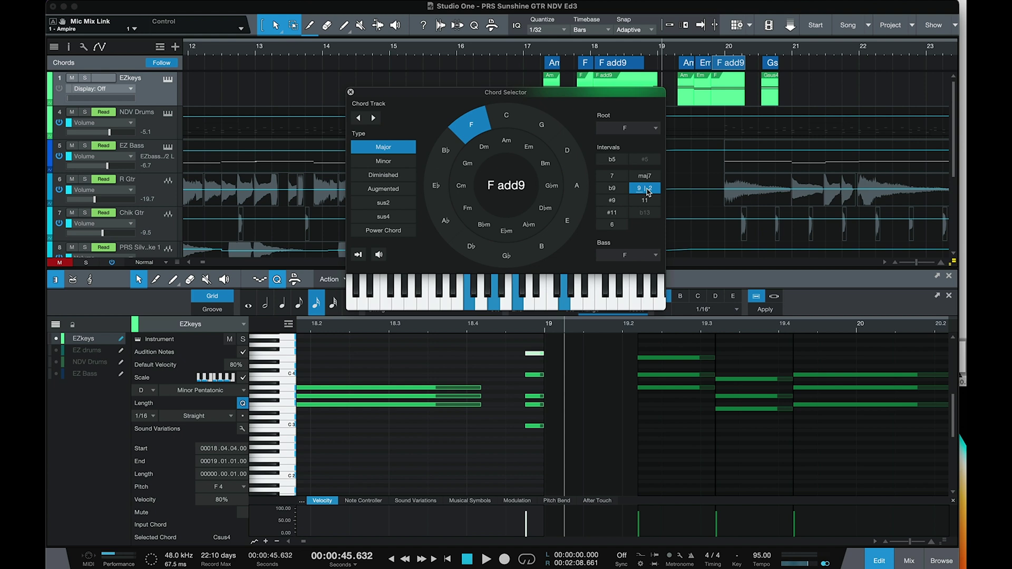
{"action": "left_click", "coordinate": [613, 159]}
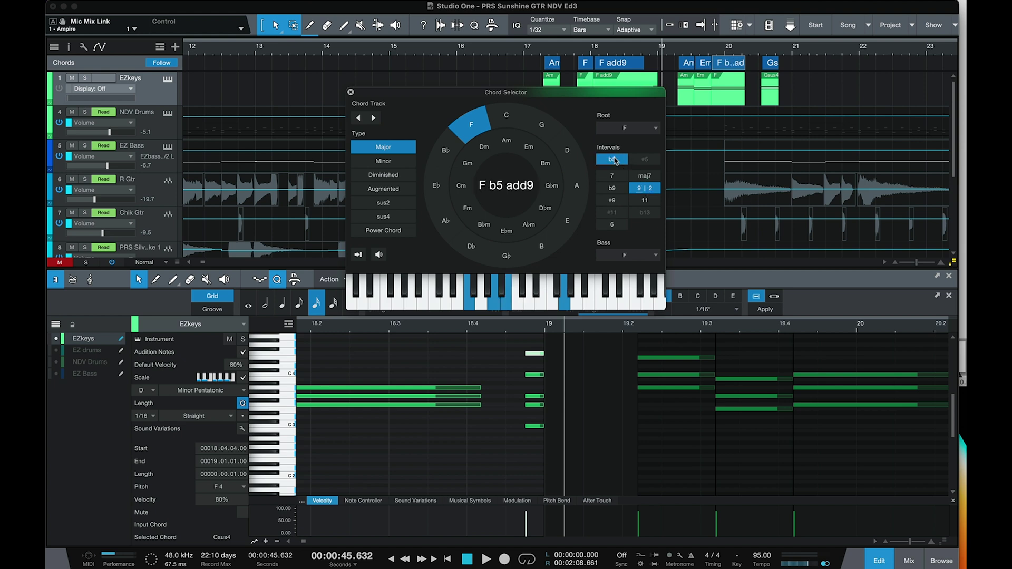